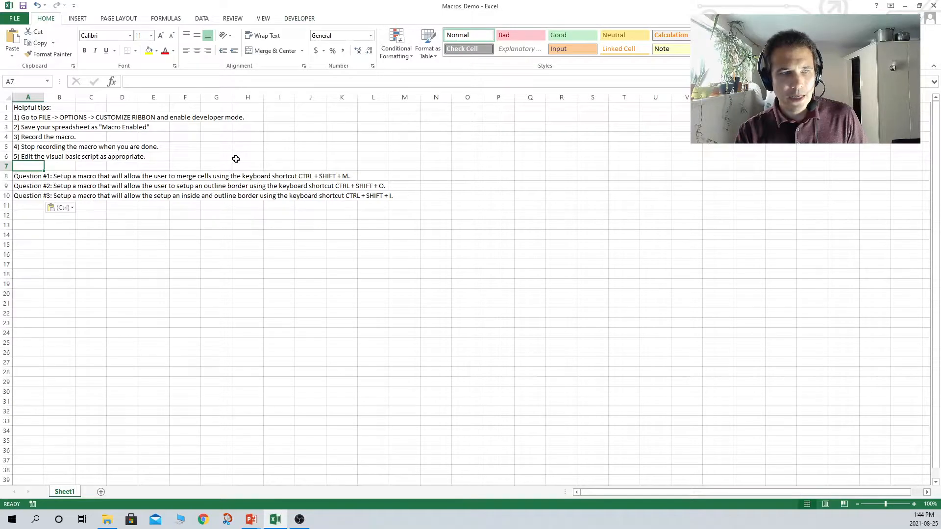
Remove the Developer tab from the ribbon through the ribbon customization options
{"action": "left_click", "coordinate": [15, 20]}
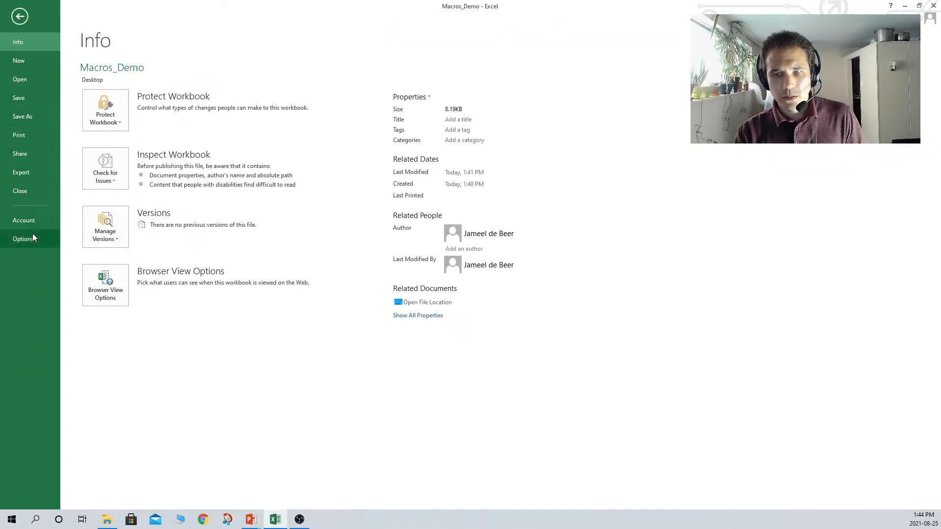
{"action": "left_click", "coordinate": [33, 236]}
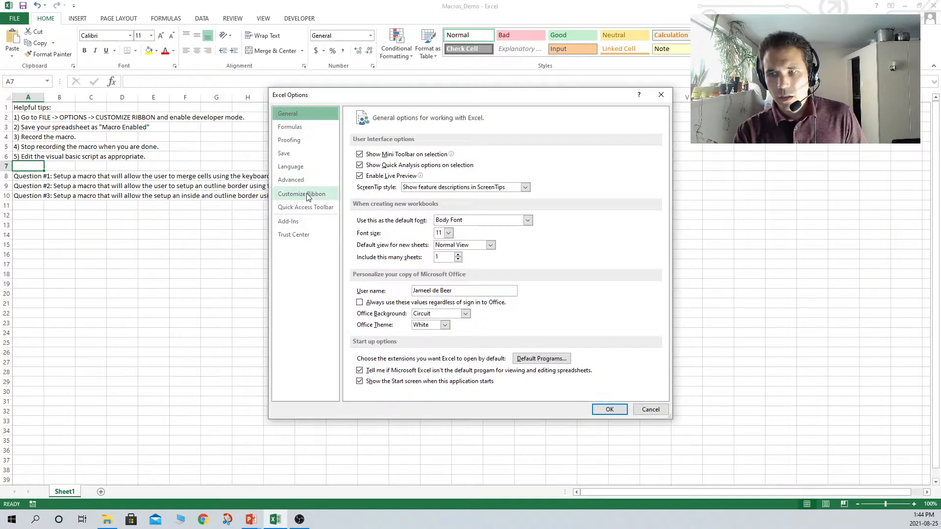
{"action": "left_click", "coordinate": [307, 195]}
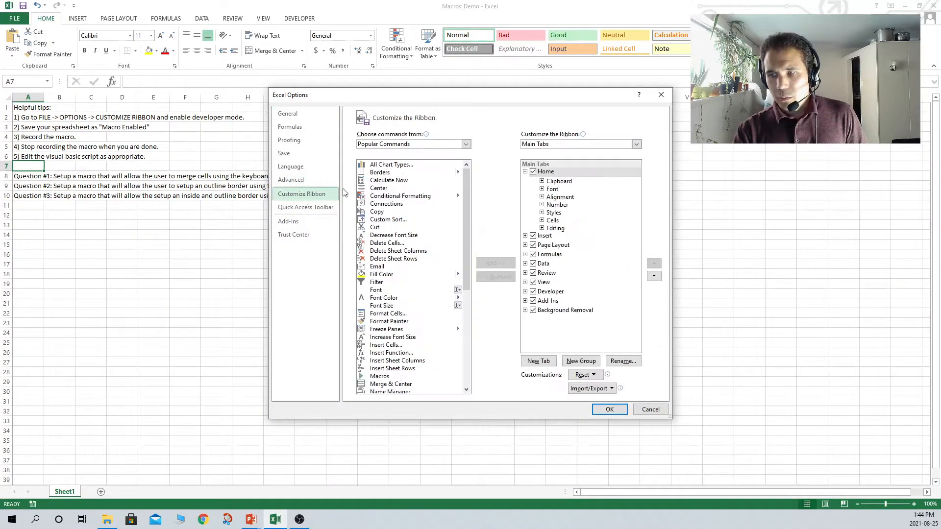
{"action": "left_click", "coordinate": [534, 292]}
{"action": "left_click", "coordinate": [604, 409]}
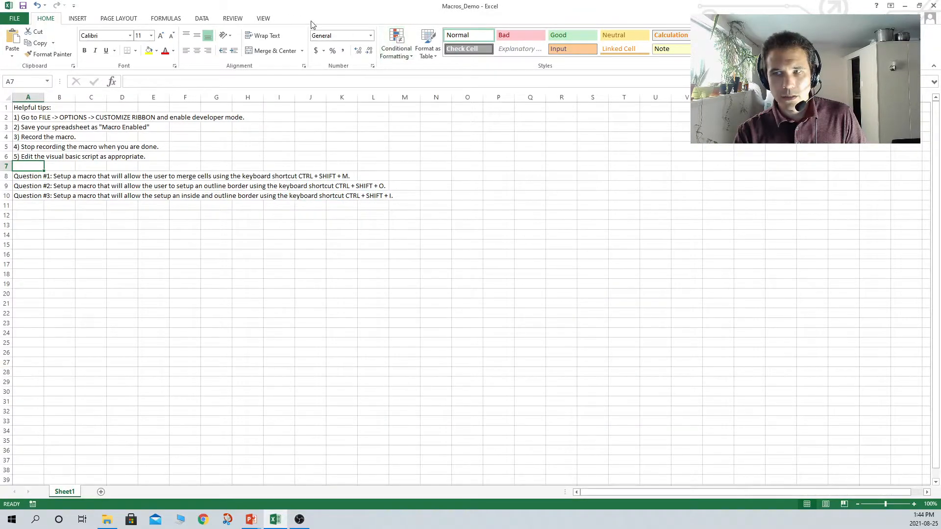
Enable the Developer tab among the main tabs in the ribbon customization options
{"action": "left_click", "coordinate": [15, 18]}
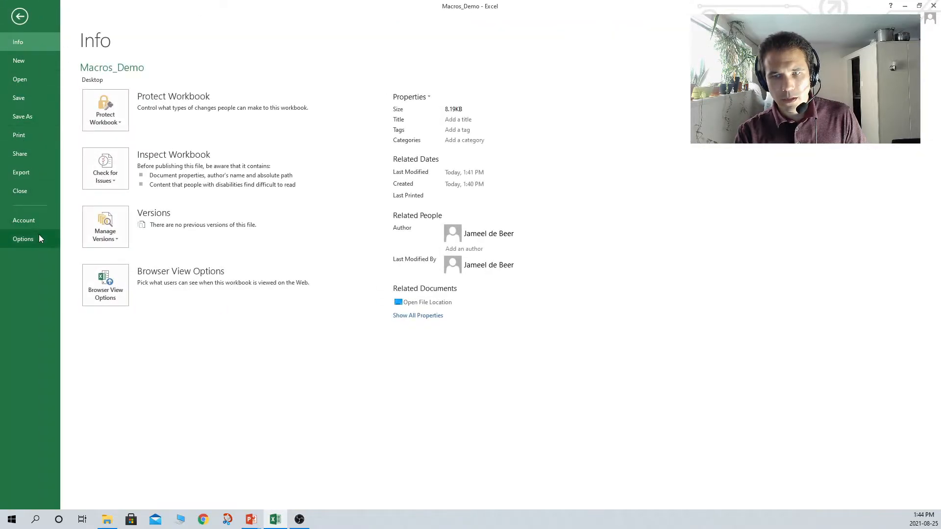
{"action": "left_click", "coordinate": [39, 234]}
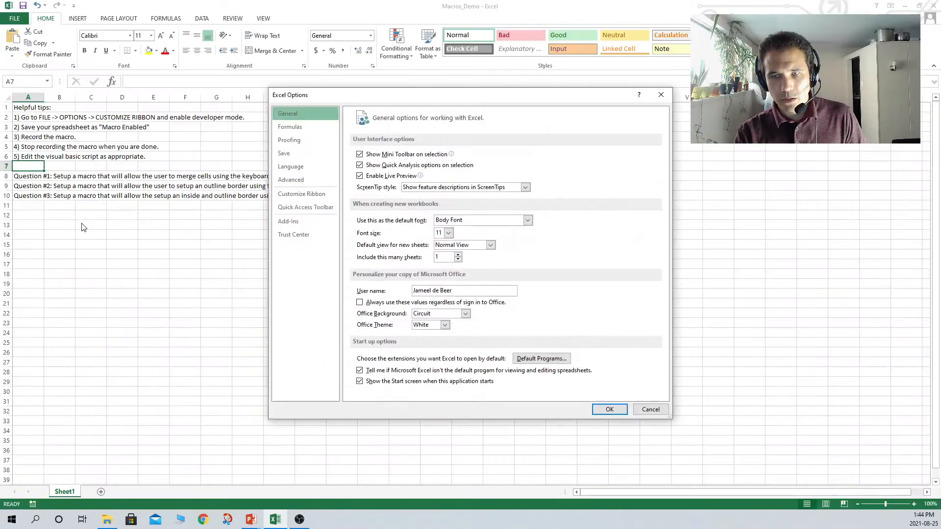
{"action": "left_click", "coordinate": [302, 194]}
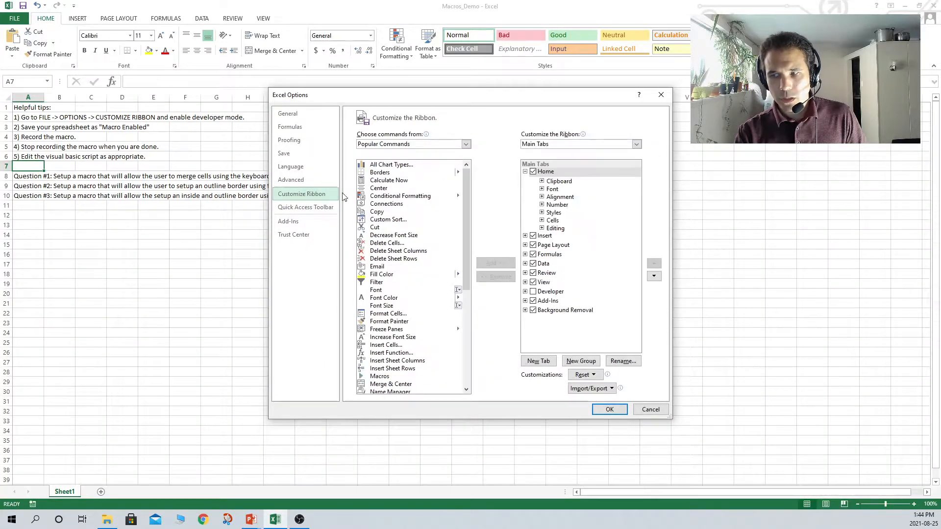
{"action": "left_click", "coordinate": [533, 292]}
{"action": "left_click", "coordinate": [608, 408]}
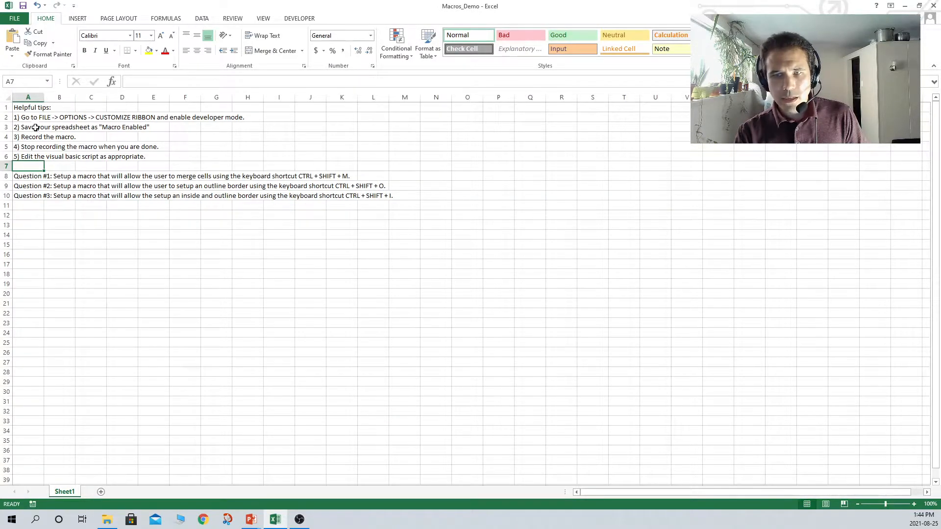
Save the workbook to the Desktop as Macros_Demo in the Excel Macro-Enabled Workbook format
{"action": "left_click", "coordinate": [14, 20]}
{"action": "left_click", "coordinate": [28, 117]}
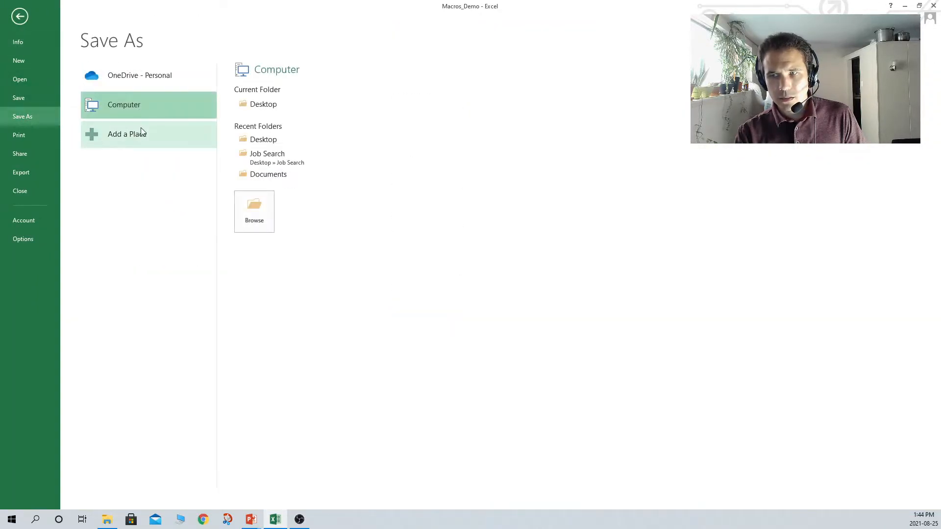
{"action": "left_click", "coordinate": [275, 103]}
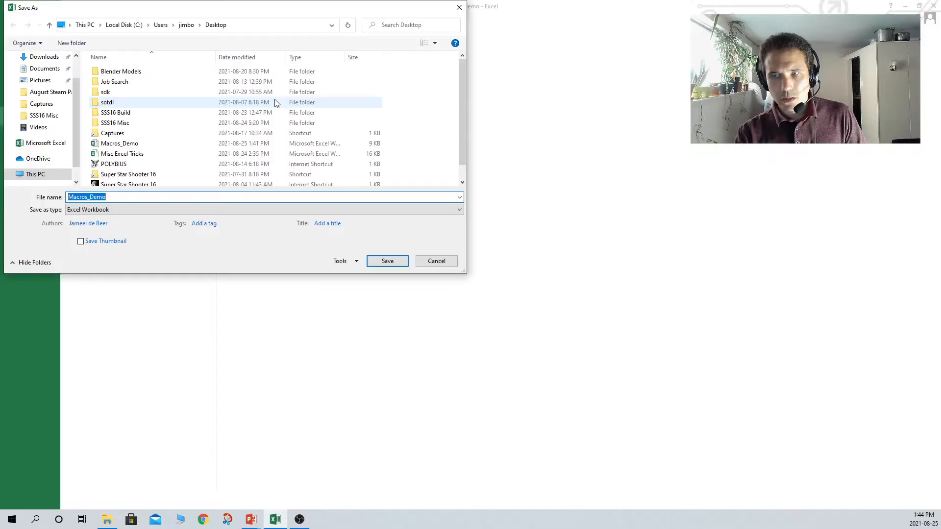
{"action": "left_click", "coordinate": [152, 210]}
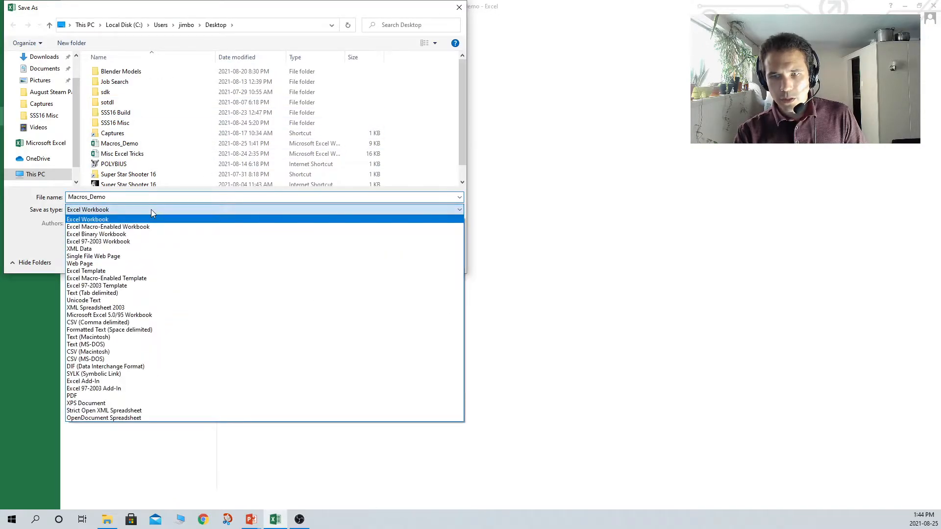
{"action": "left_click", "coordinate": [133, 228]}
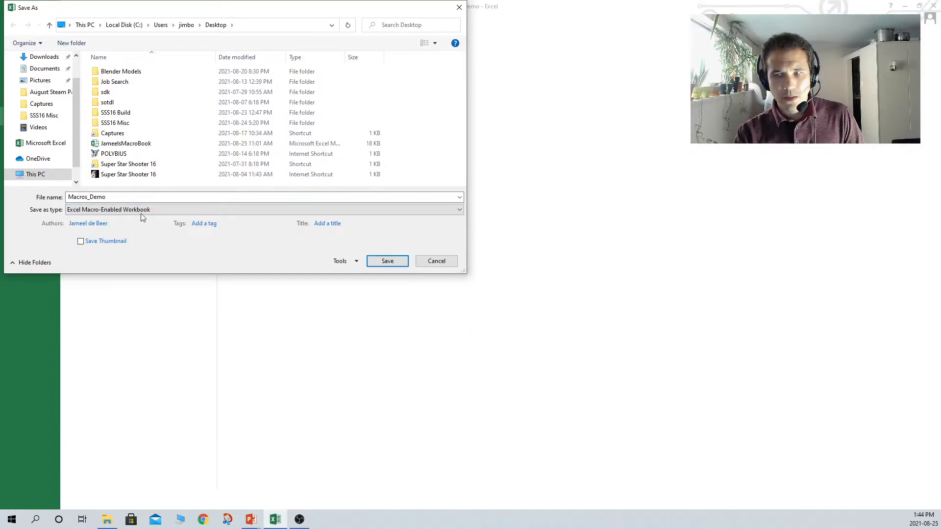
{"action": "left_click", "coordinate": [386, 262]}
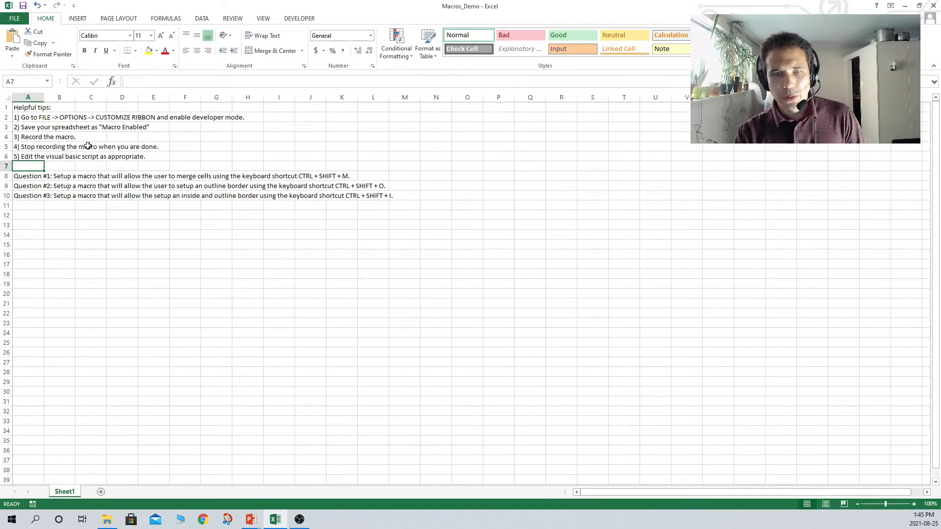
Set up a new macro recording and name the macro Merge_Cells
{"action": "left_click", "coordinate": [289, 20]}
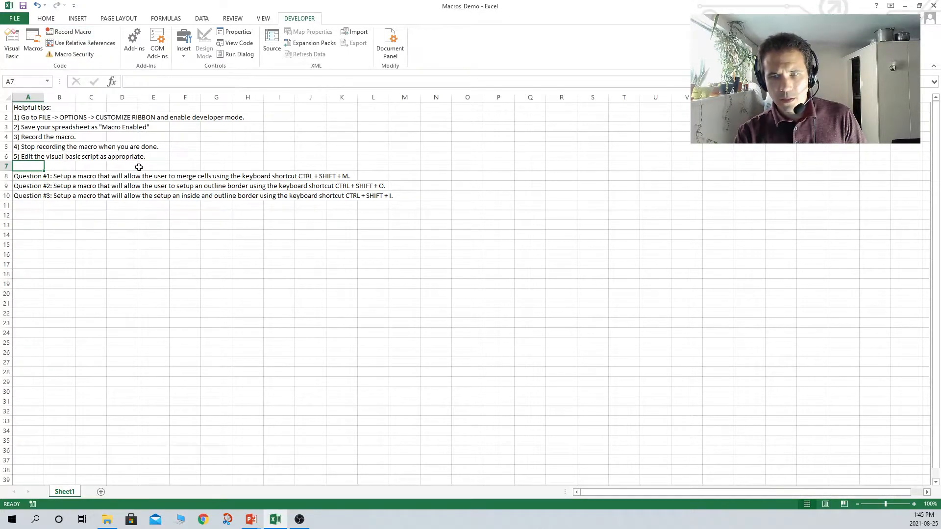
{"action": "left_click", "coordinate": [74, 32]}
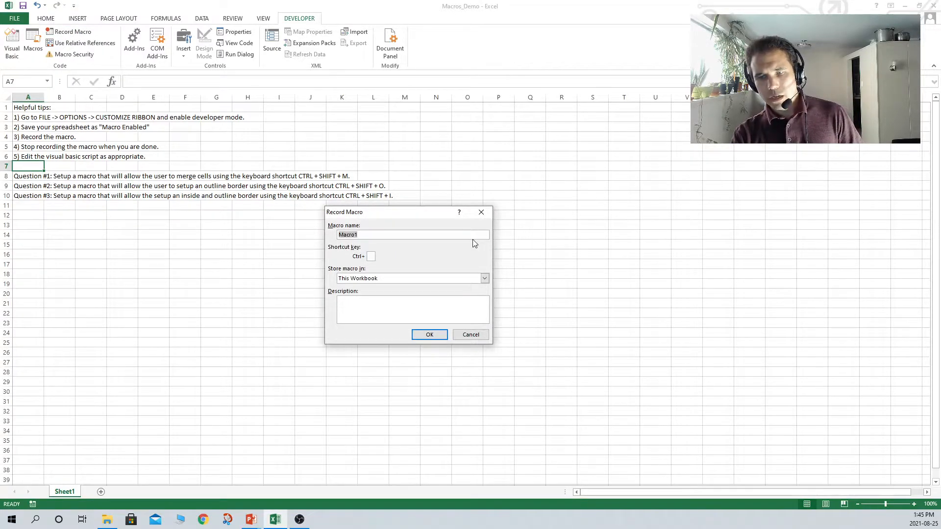
{"action": "type", "text": "MErg"}
{"action": "key", "text": "BackSpace"}
{"action": "key", "text": "BackSpace"}
{"action": "key", "text": "BackSpace"}
{"action": "type", "text": "erge_ce"}
{"action": "key", "text": "BackSpace"}
{"action": "key", "text": "BackSpace"}
{"action": "type", "text": "Cells"}
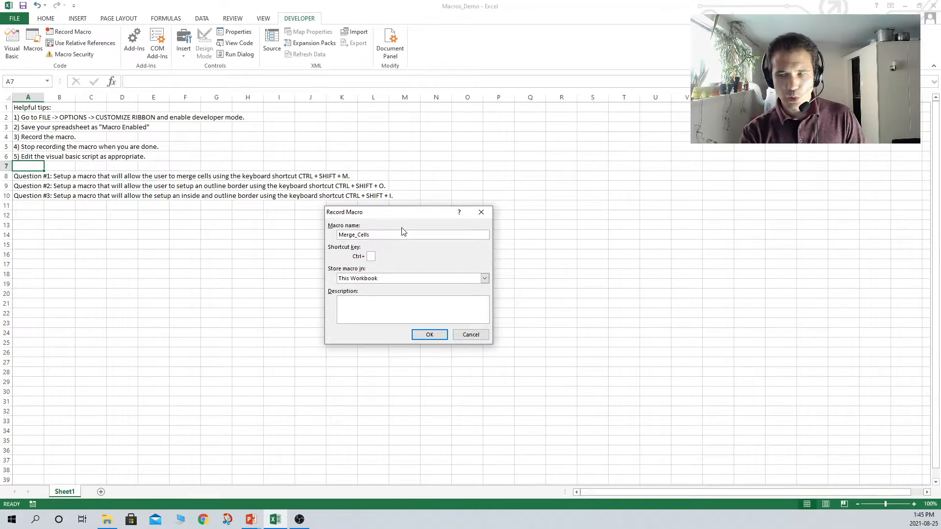
Assign Ctrl+Shift+M to the macro, describe it as "Merges selected cells." and start recording
{"action": "type", "text": "M"}
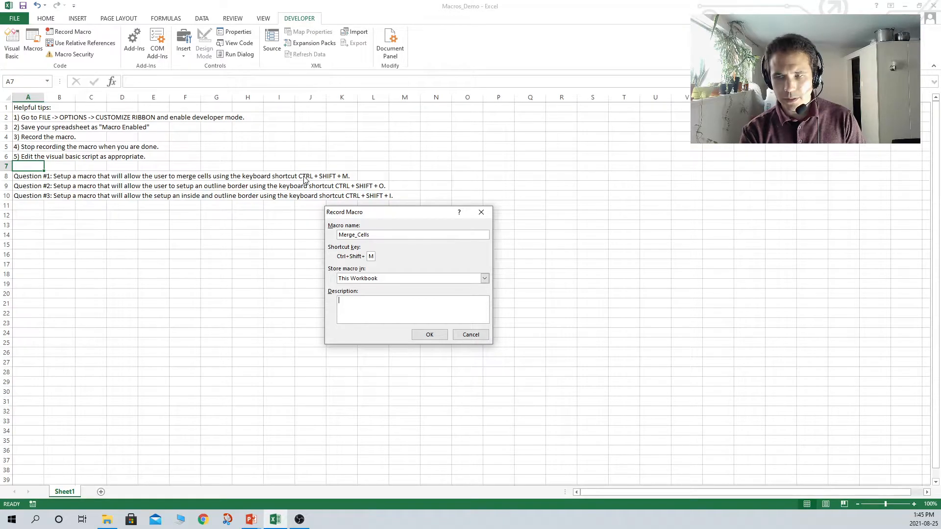
{"action": "type", "text": "ges selected cells."}
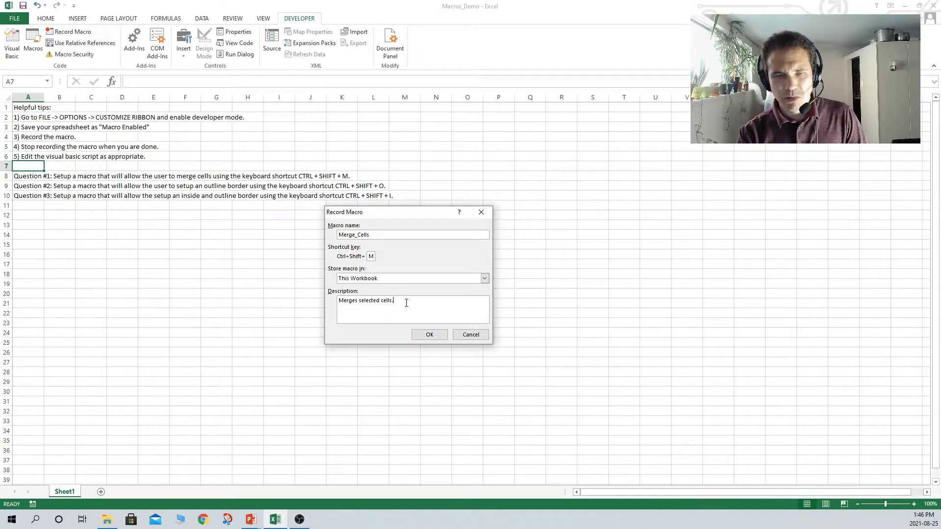
{"action": "left_click", "coordinate": [429, 335]}
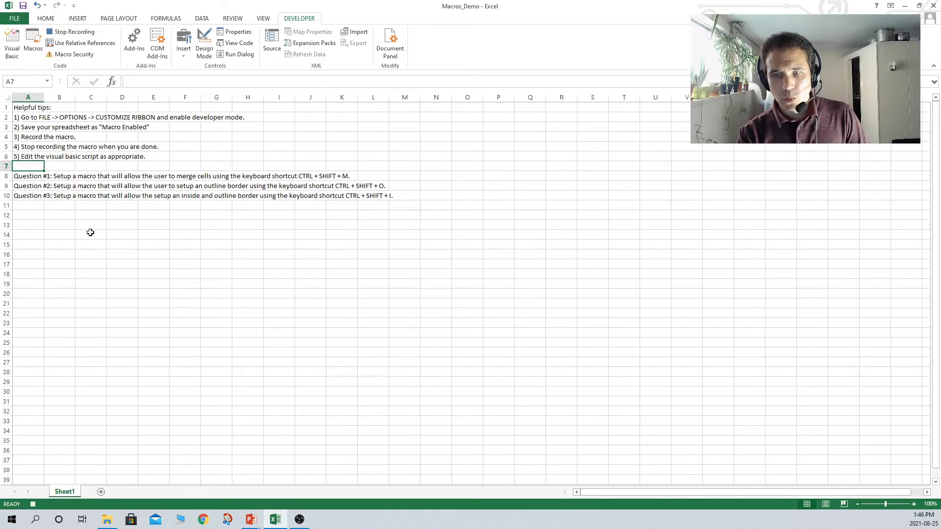
Merge the cells B12:E18 through the cell alignment format and stop recording the macro
{"action": "left_click_drag", "start_coordinate": [62, 216], "coordinate": [157, 272]}
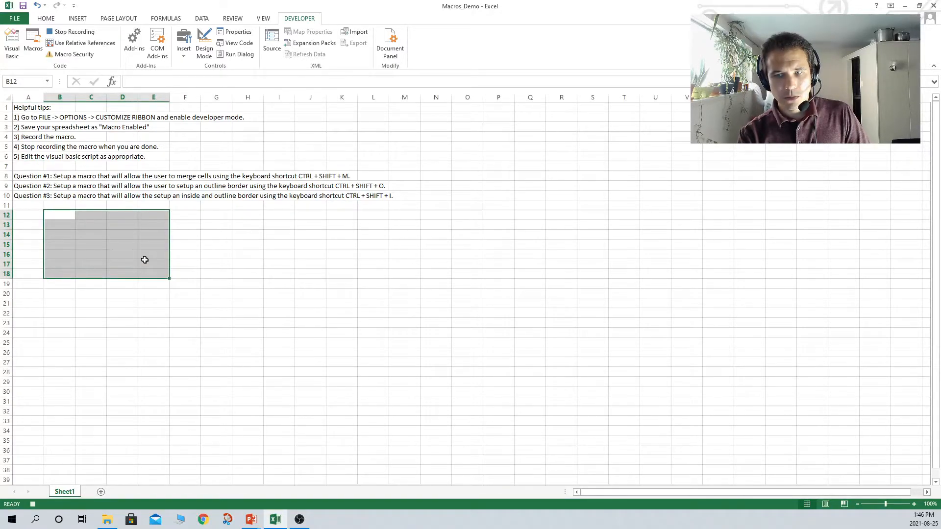
{"action": "right_click", "coordinate": [145, 260]}
{"action": "left_click", "coordinate": [189, 411]}
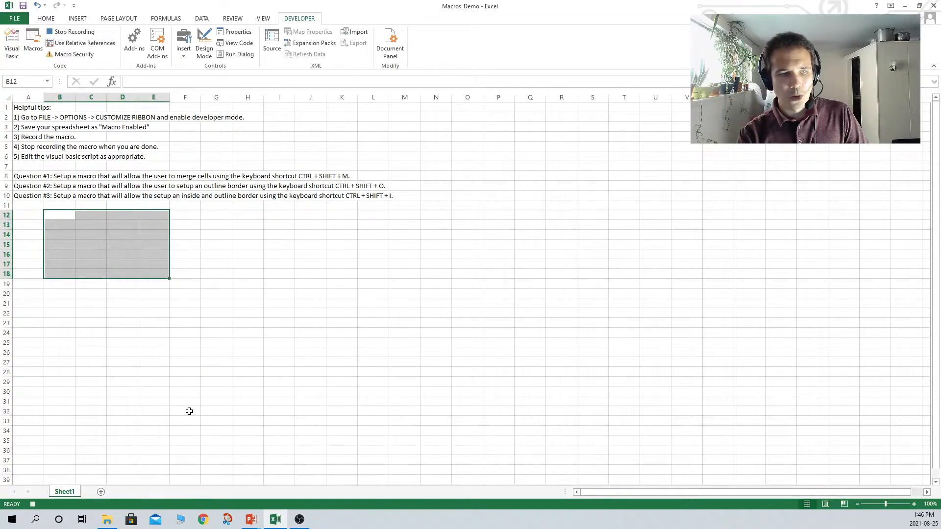
{"action": "left_click", "coordinate": [116, 306]}
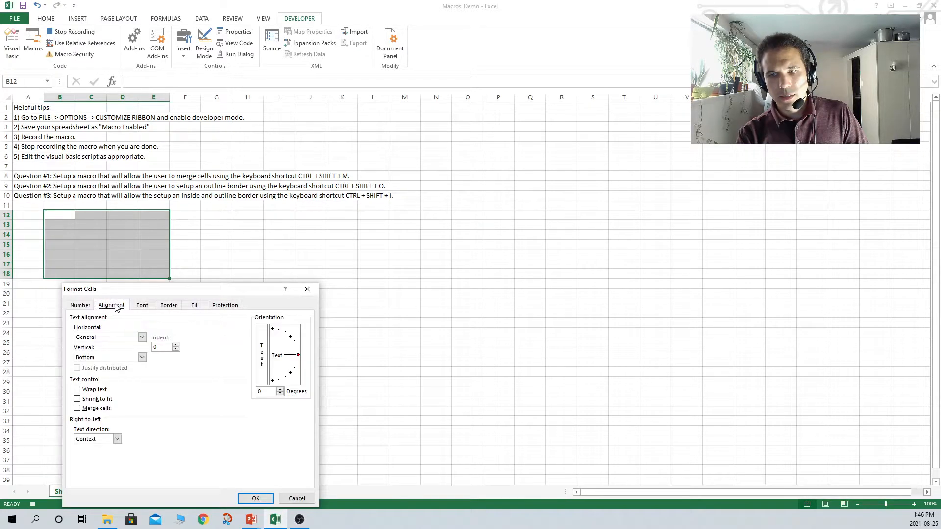
{"action": "left_click", "coordinate": [97, 410]}
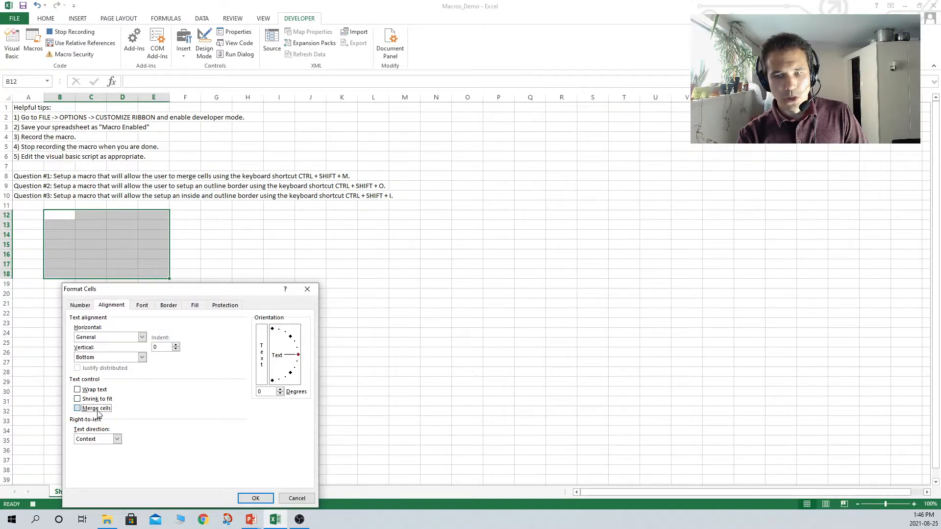
{"action": "left_click", "coordinate": [256, 499]}
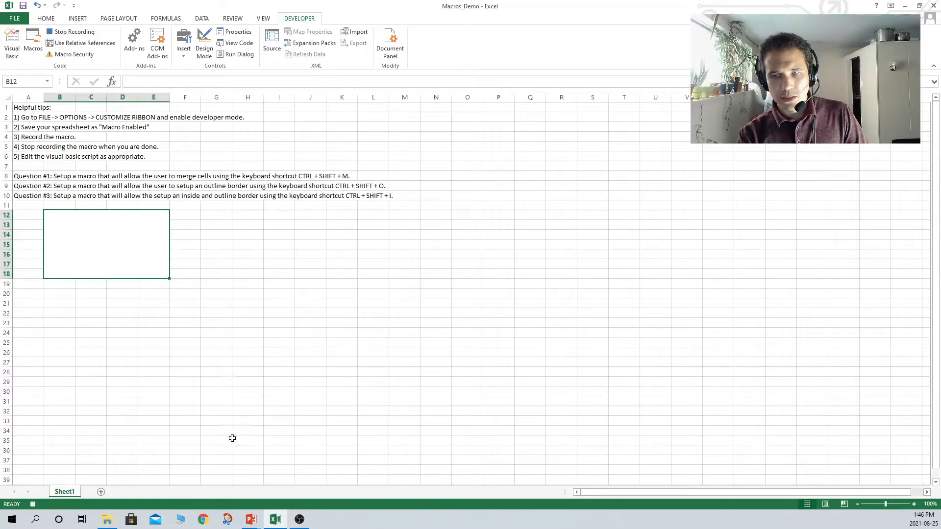
{"action": "left_click", "coordinate": [83, 33]}
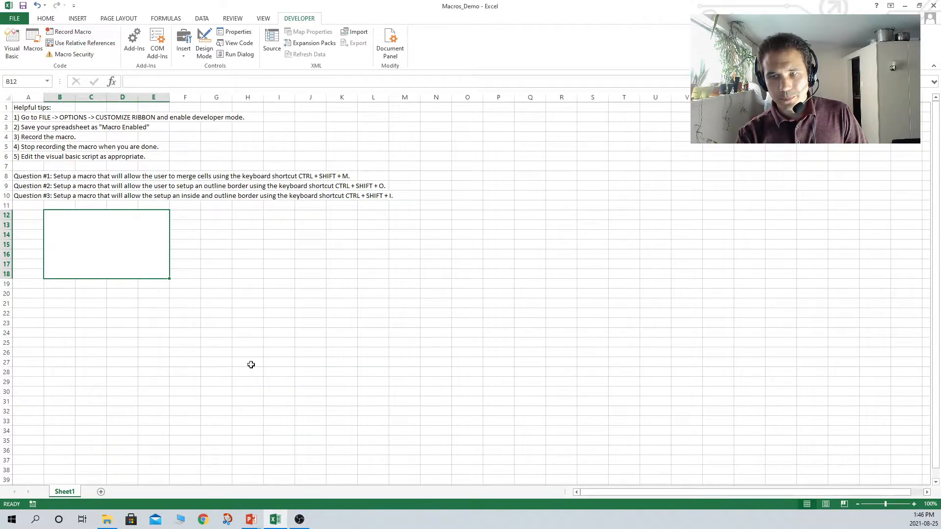
Unmerge the merged block B12:E18 by clearing Merge cells in its alignment format
{"action": "left_click", "coordinate": [185, 264]}
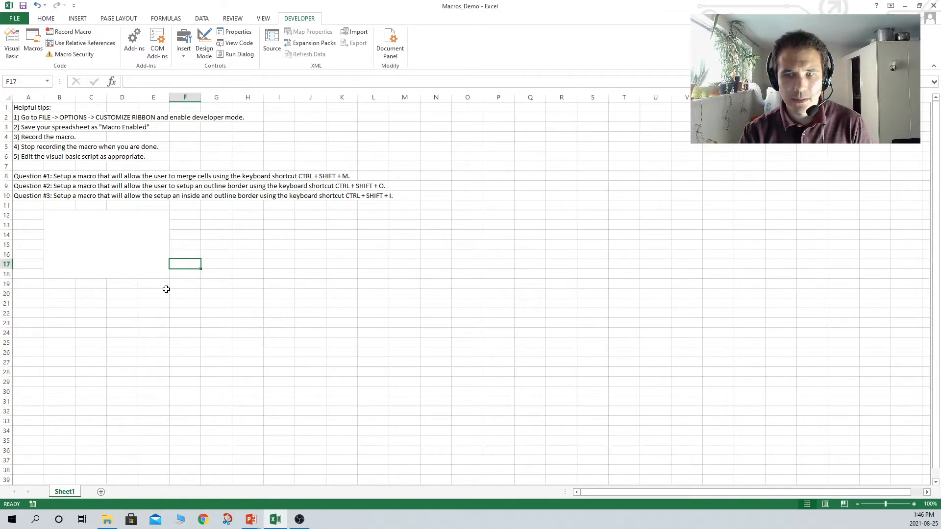
{"action": "left_click", "coordinate": [129, 250]}
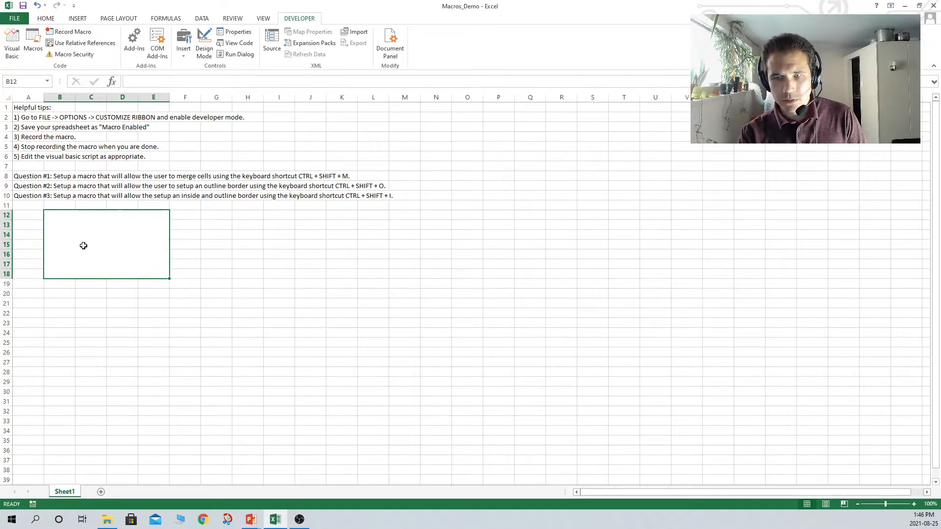
{"action": "right_click", "coordinate": [161, 271]}
{"action": "left_click", "coordinate": [274, 432]}
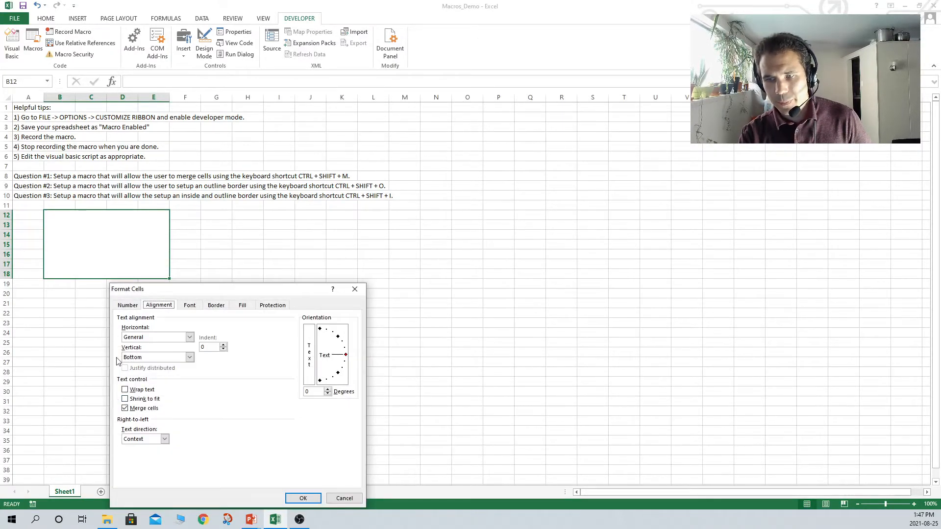
{"action": "left_click", "coordinate": [126, 409]}
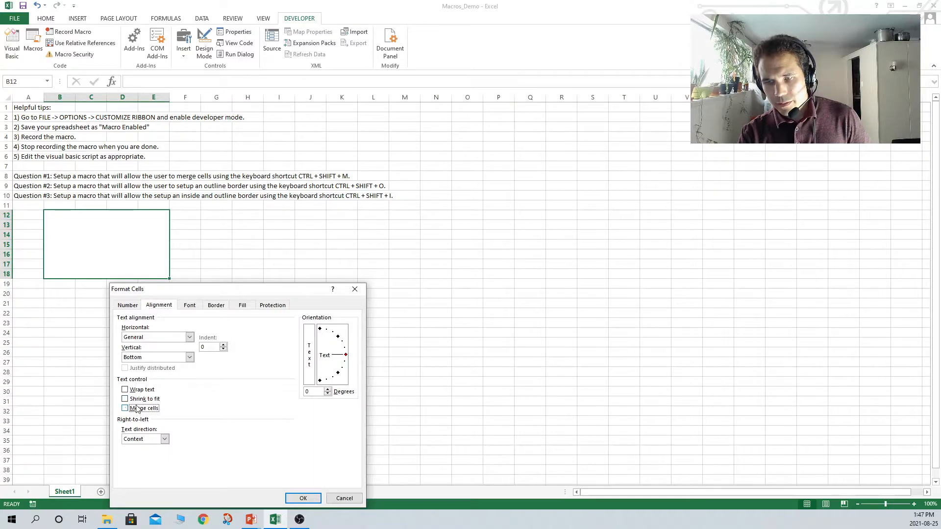
{"action": "left_click", "coordinate": [294, 498]}
Test the Merge_Cells macro on G16:K25 with its assigned shortcut and unmerge the resulting block B12:E18
{"action": "left_click_drag", "start_coordinate": [214, 256], "coordinate": [354, 336]}
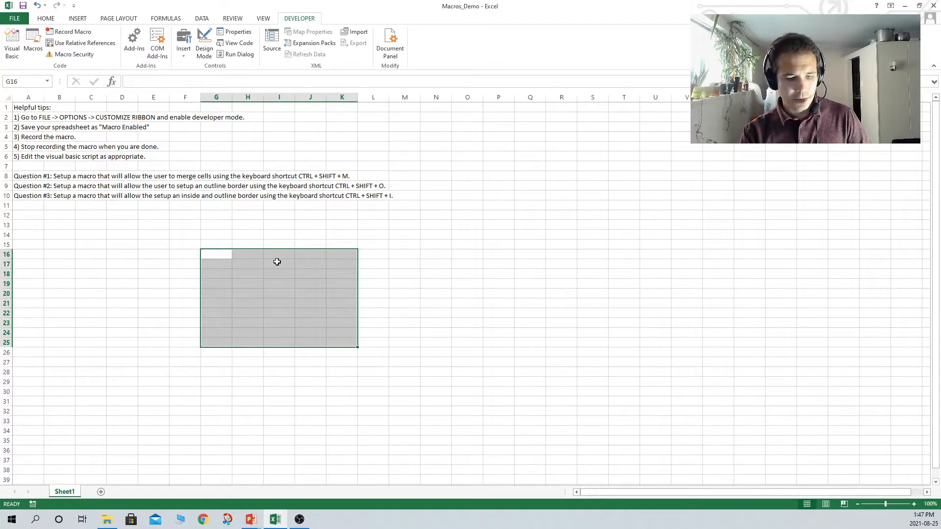
{"action": "key", "text": "ctrl+shift+m"}
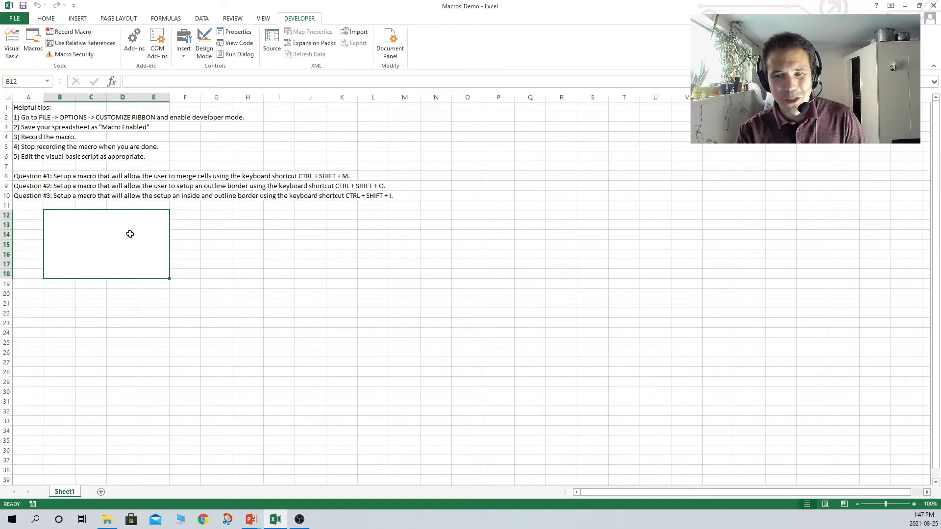
{"action": "right_click", "coordinate": [101, 240]}
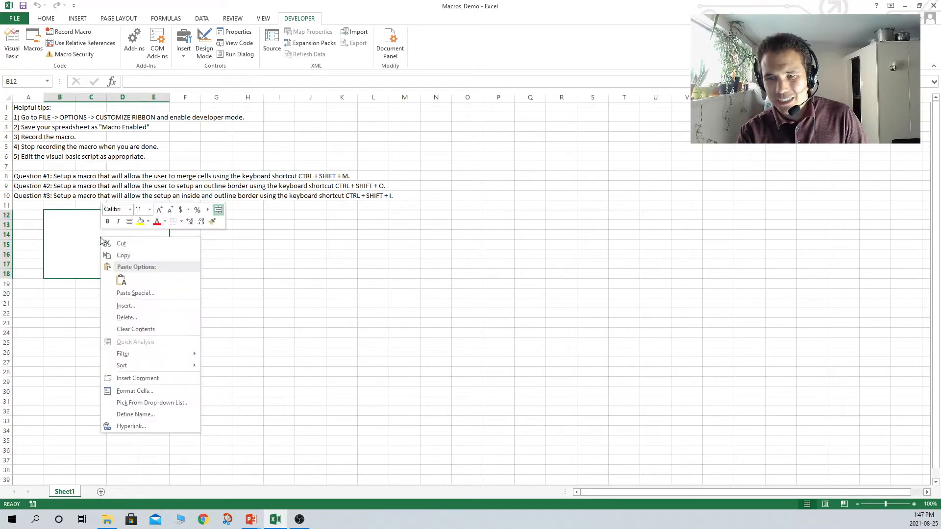
{"action": "left_click", "coordinate": [139, 391]}
{"action": "left_click", "coordinate": [78, 396]}
{"action": "left_click", "coordinate": [218, 486]}
{"action": "left_click_drag", "start_coordinate": [198, 274], "coordinate": [196, 284]}
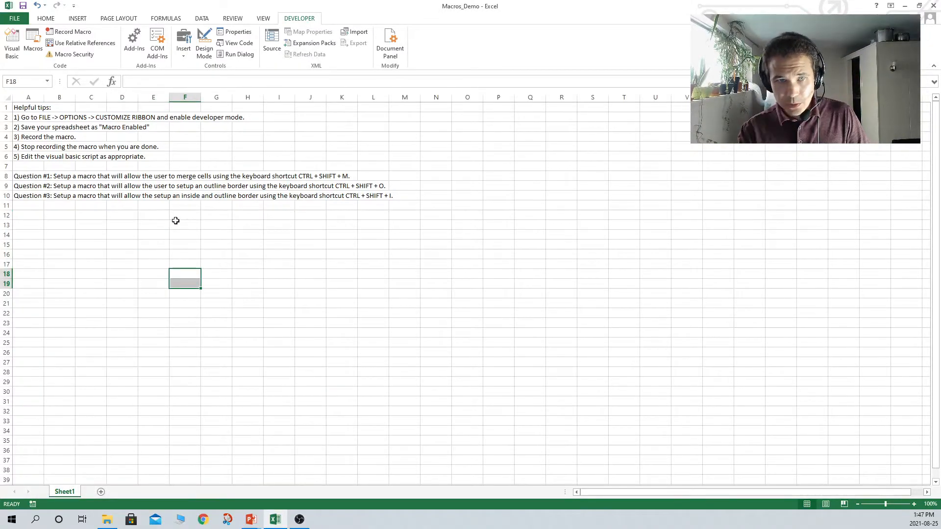
Open the Merge_Cells macro's code for editing and examine its description, shortcut, range selection and MergeCells lines
{"action": "left_click", "coordinate": [32, 40]}
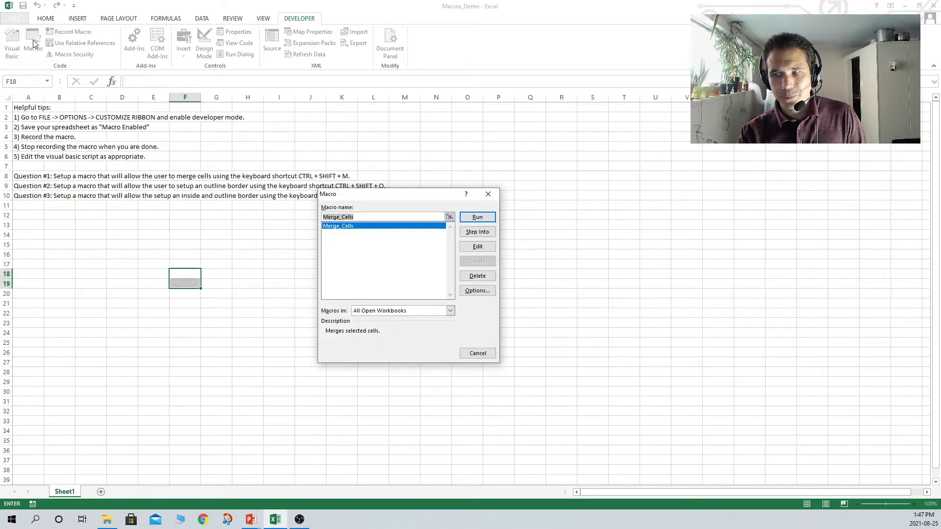
{"action": "left_click", "coordinate": [375, 226]}
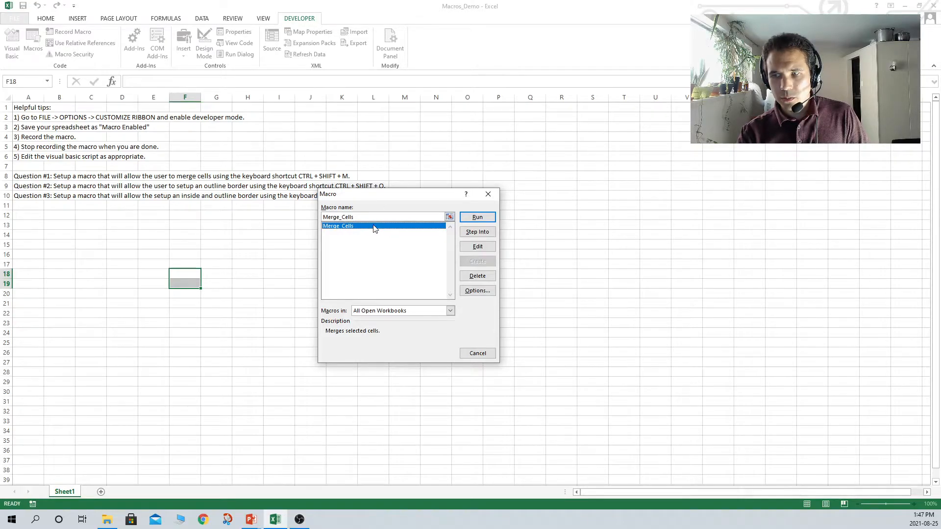
{"action": "left_click", "coordinate": [470, 248]}
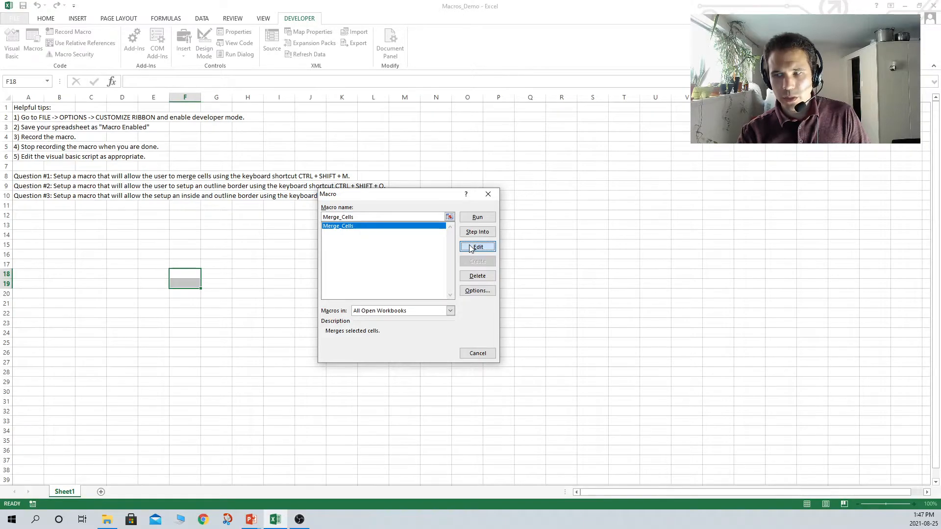
{"action": "left_click", "coordinate": [470, 247]}
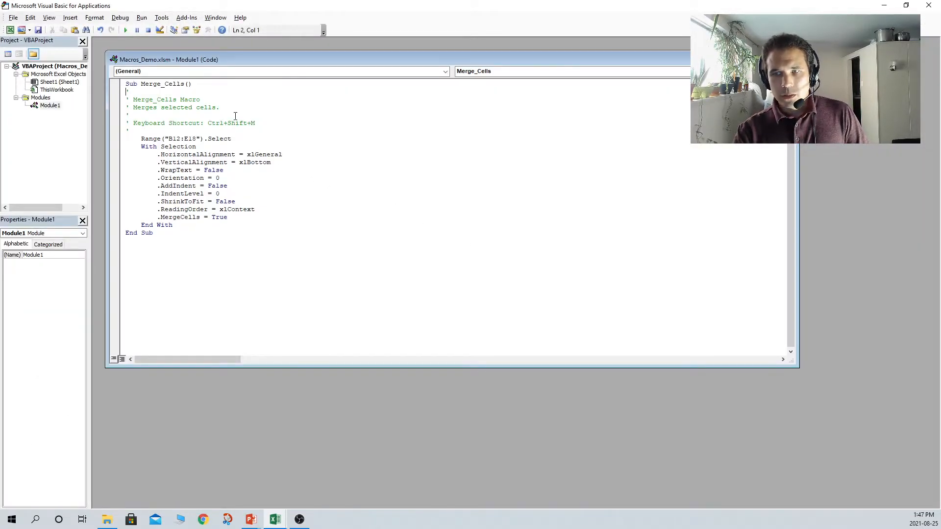
{"action": "left_click_drag", "start_coordinate": [264, 123], "coordinate": [123, 126]}
{"action": "left_click_drag", "start_coordinate": [228, 108], "coordinate": [126, 106]}
{"action": "left_click", "coordinate": [243, 142]}
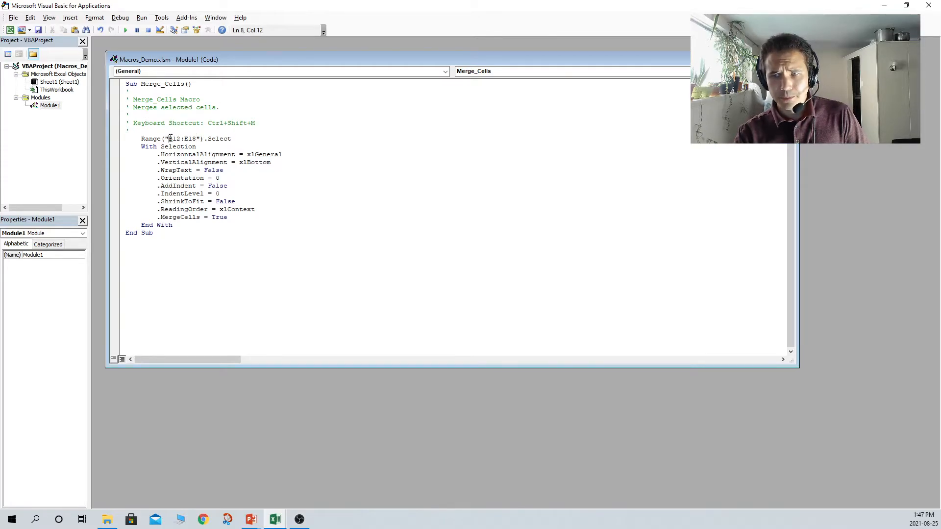
{"action": "left_click", "coordinate": [234, 141]}
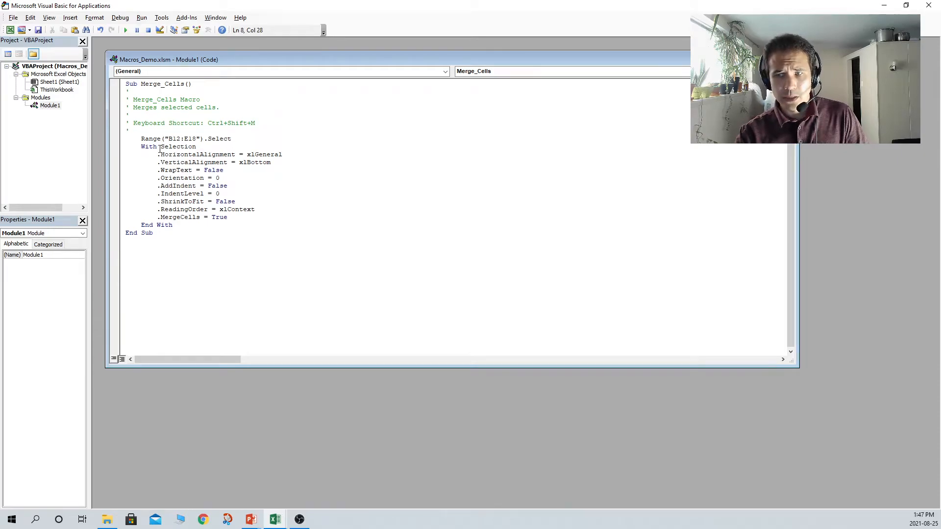
{"action": "left_click_drag", "start_coordinate": [236, 221], "coordinate": [120, 217]}
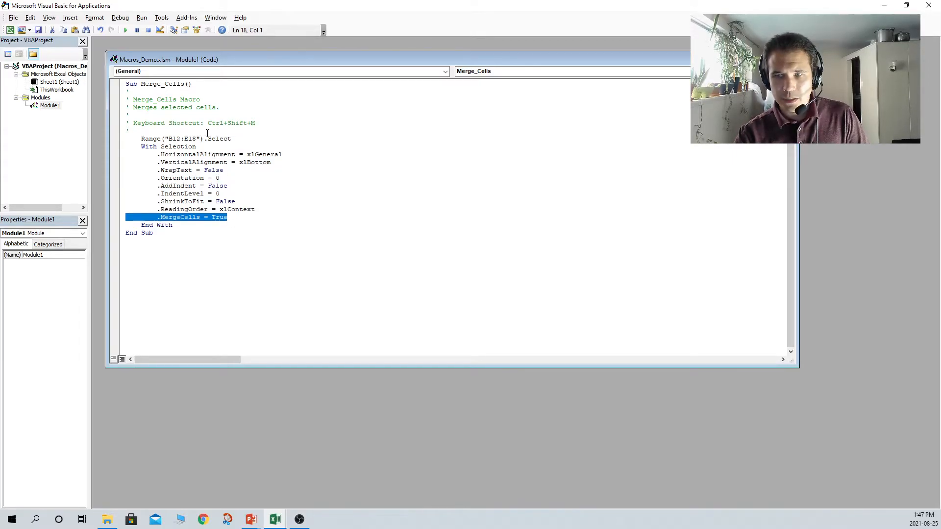
Delete the Range("B12:E18").Select line from the Merge_Cells code and close the code editor
{"action": "left_click", "coordinate": [247, 141]}
{"action": "key", "text": "shift+Home"}
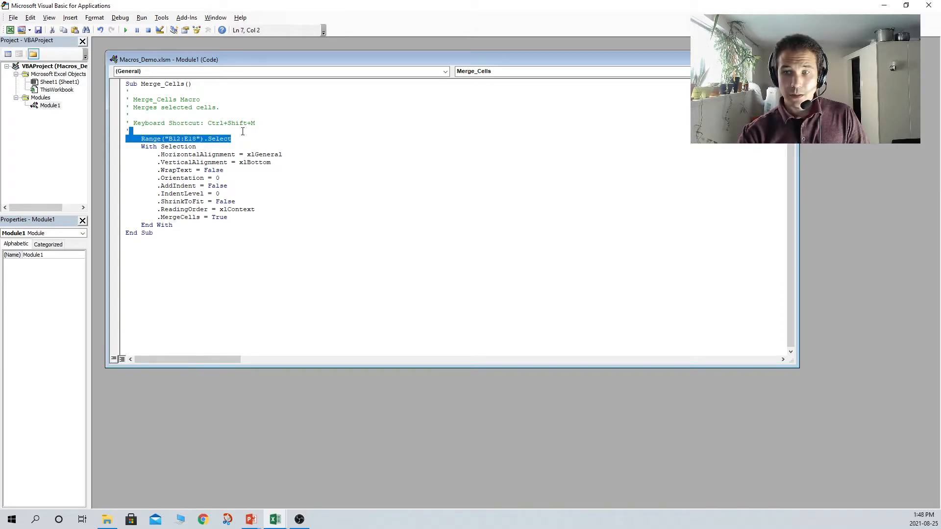
{"action": "key", "text": "Delete"}
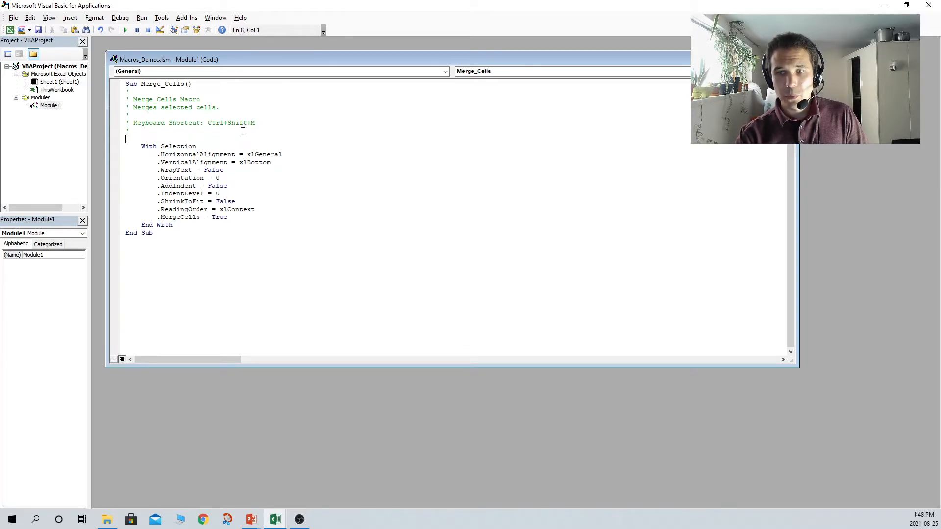
{"action": "key", "text": "Delete"}
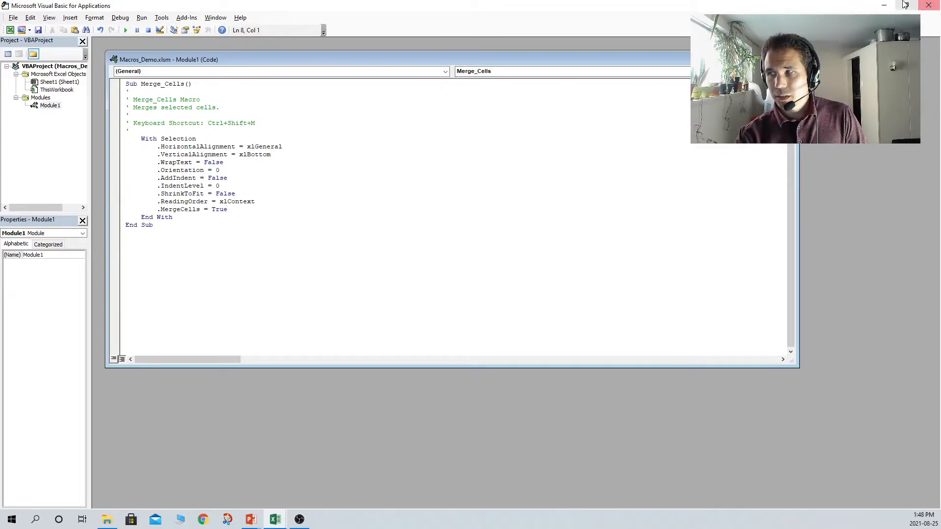
{"action": "left_click", "coordinate": [929, 5]}
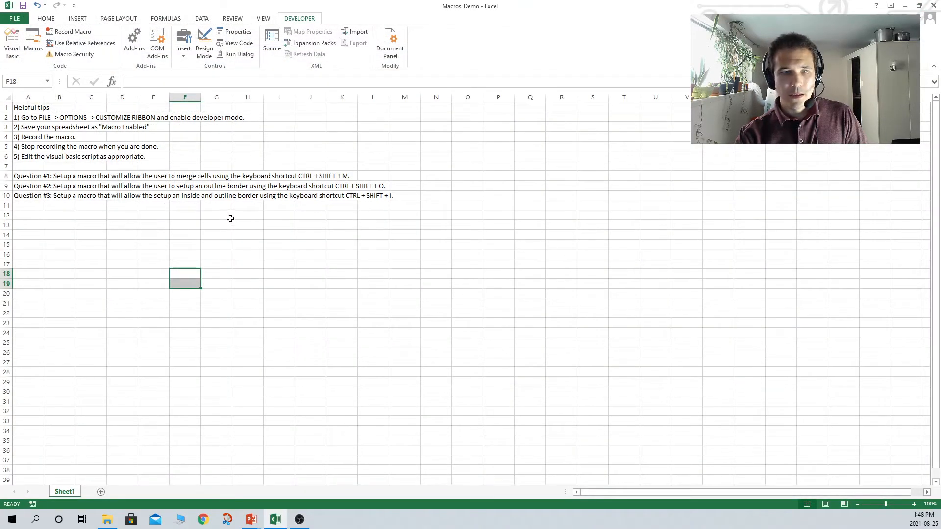
Test the edited Merge_Cells macro with its assigned shortcut on D14:H20 and on J14:L17
{"action": "left_click_drag", "start_coordinate": [122, 231], "coordinate": [240, 289]}
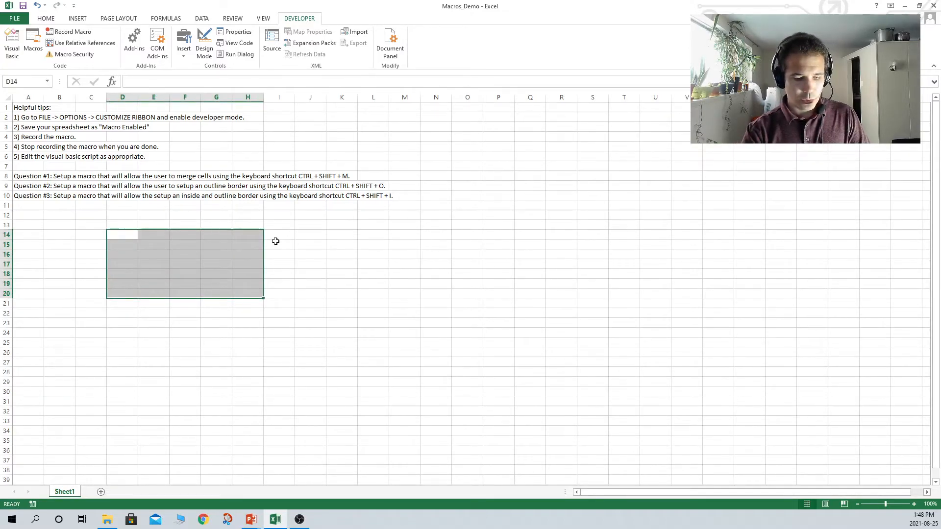
{"action": "key", "text": "ctrl+shift+m"}
{"action": "left_click", "coordinate": [330, 254]}
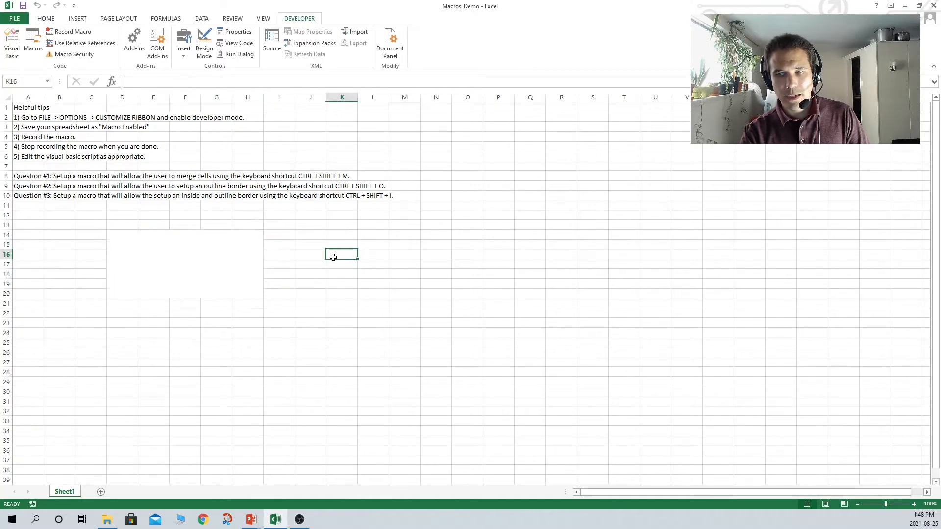
{"action": "left_click_drag", "start_coordinate": [318, 232], "coordinate": [368, 260]}
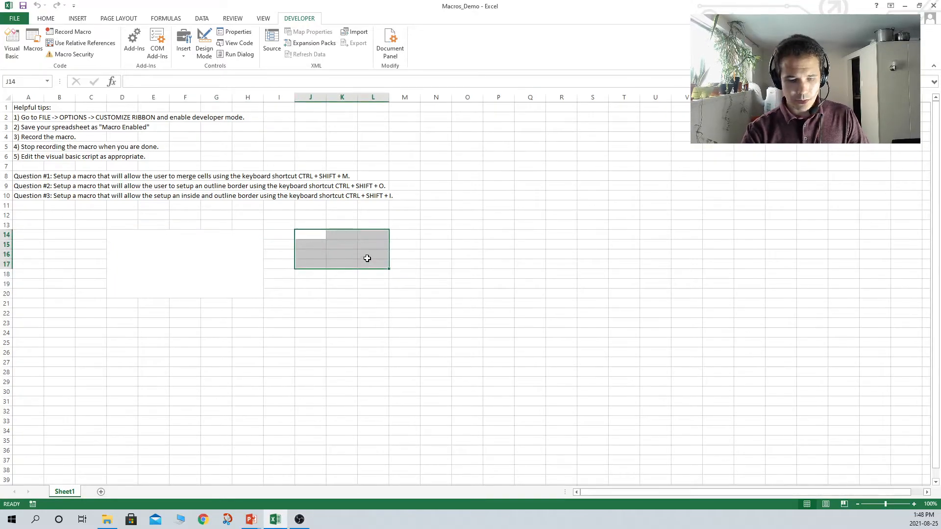
{"action": "key", "text": "ctrl+shift+m"}
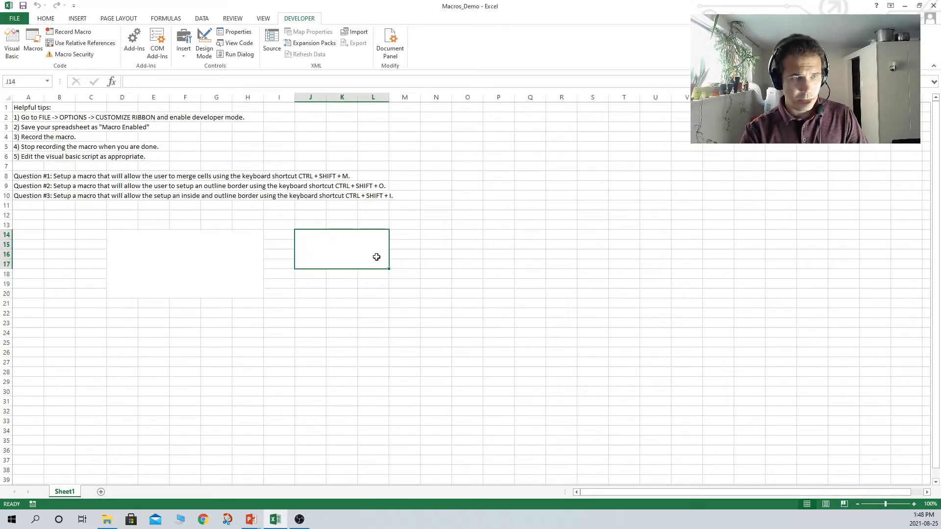
Enter the sample text "hjlkkj" in the merged block J14:L17 and "lkjlkj" in the merged block D14:H20
{"action": "type", "text": "hjlkkj"}
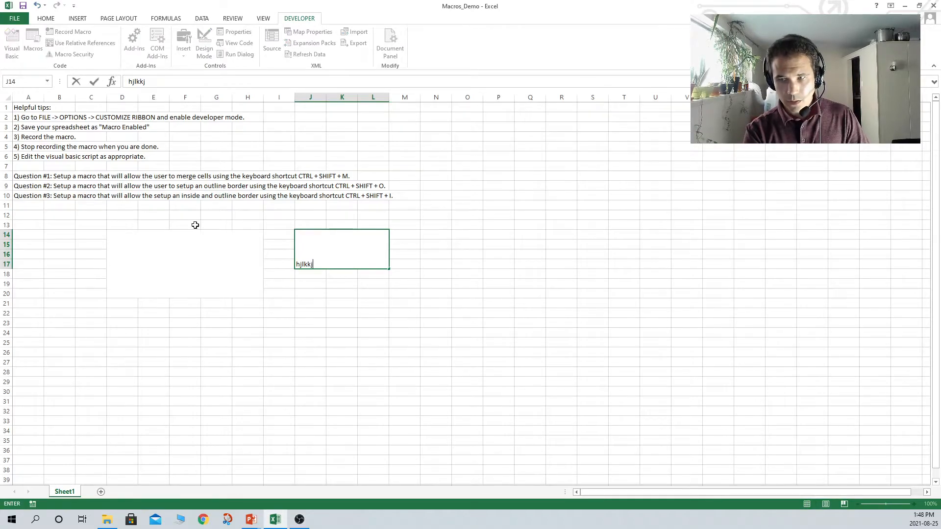
{"action": "left_click", "coordinate": [159, 251]}
{"action": "type", "text": "lkjlkj"}
{"action": "left_click", "coordinate": [250, 332]}
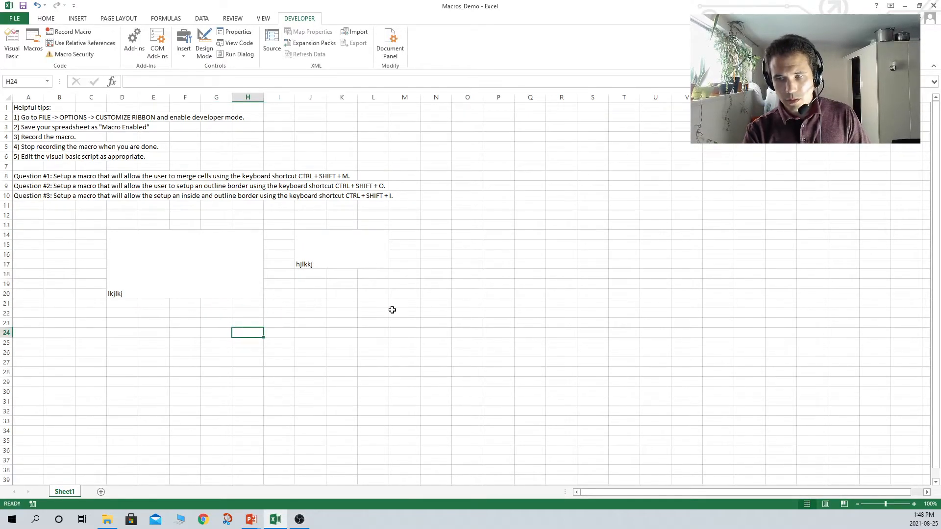
Clear the test area B14:L21 by turning off Merge cells in its alignment format and removing the sample text
{"action": "left_click_drag", "start_coordinate": [361, 303], "coordinate": [61, 244]}
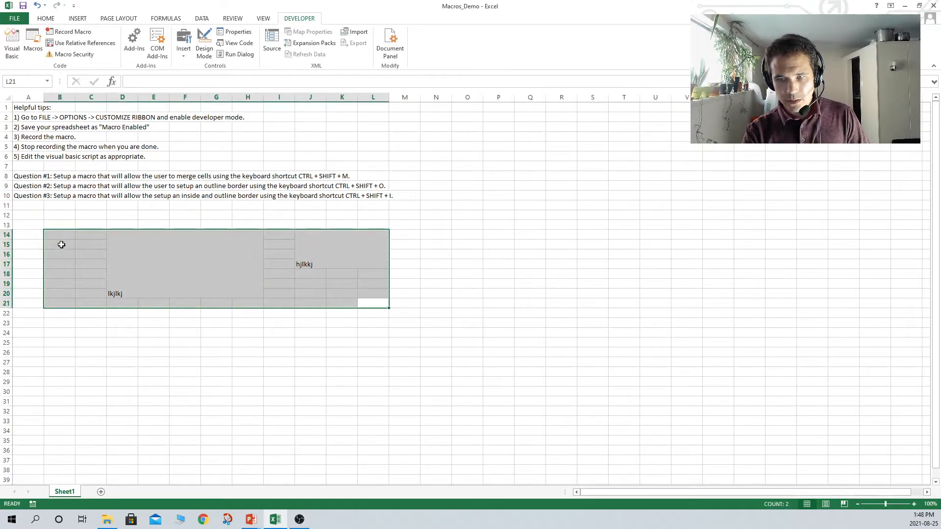
{"action": "right_click", "coordinate": [240, 264]}
{"action": "left_click", "coordinate": [275, 417]}
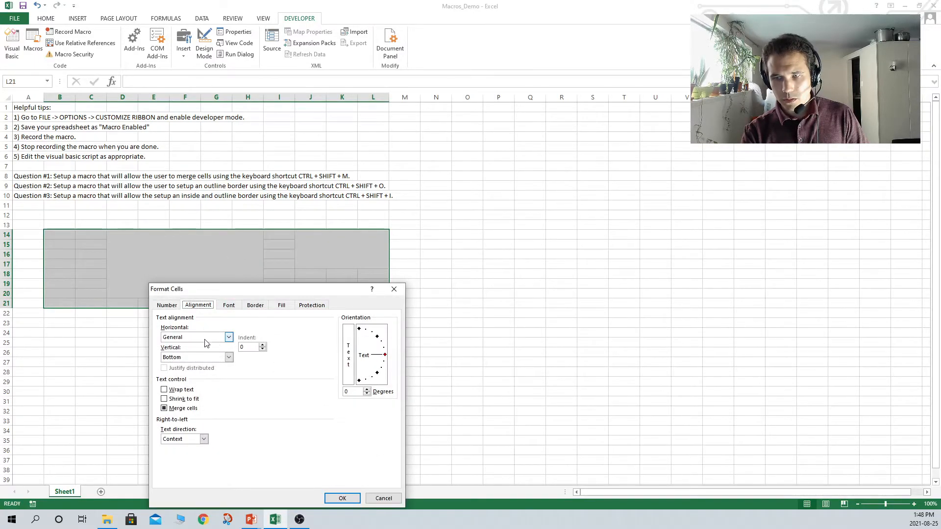
{"action": "left_click", "coordinate": [172, 409]}
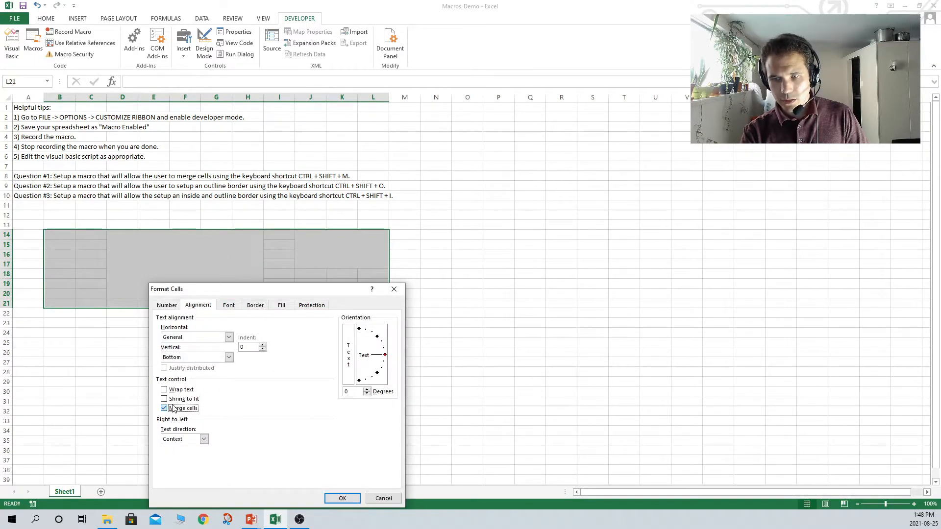
{"action": "left_click", "coordinate": [338, 498]}
{"action": "left_click", "coordinate": [168, 217]}
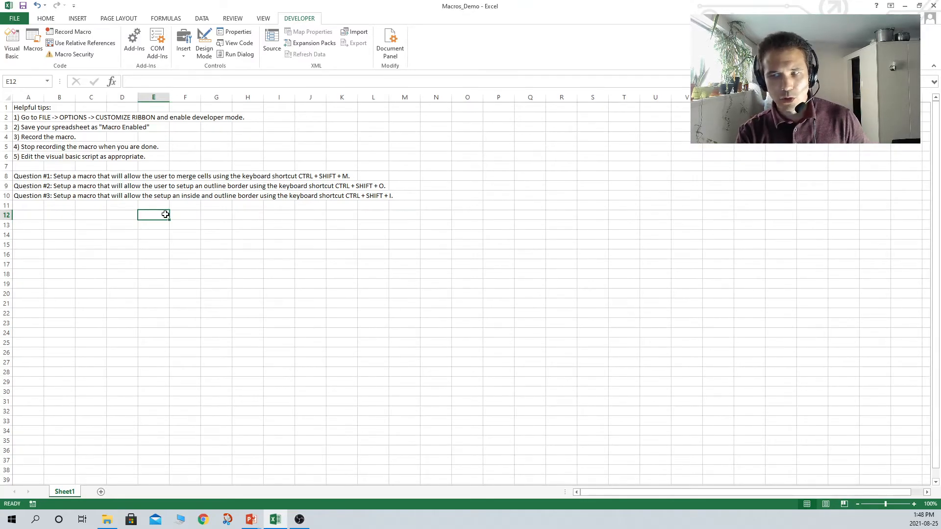
Start recording a macro named Outline_Cells with the shortcut Ctrl+Shift+O and the description "Macro to outline cells."
{"action": "left_click", "coordinate": [64, 33]}
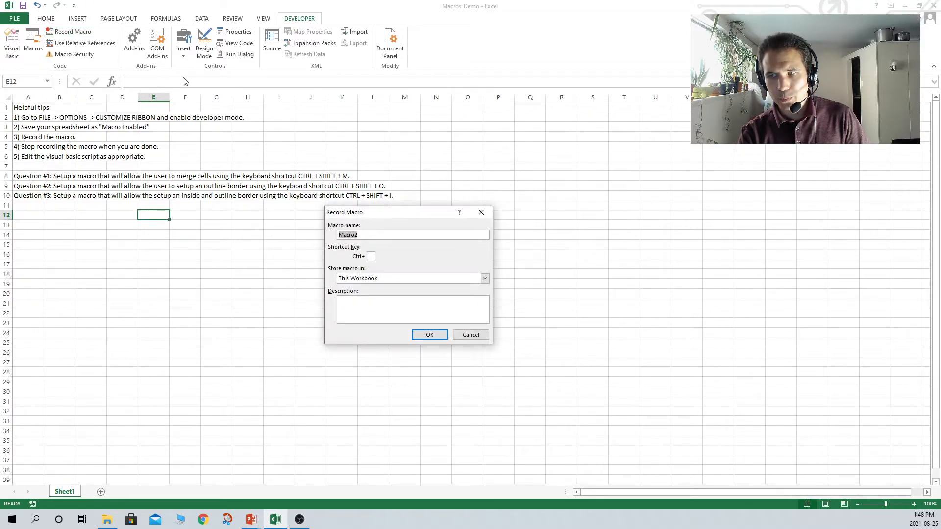
{"action": "type", "text": "O"}
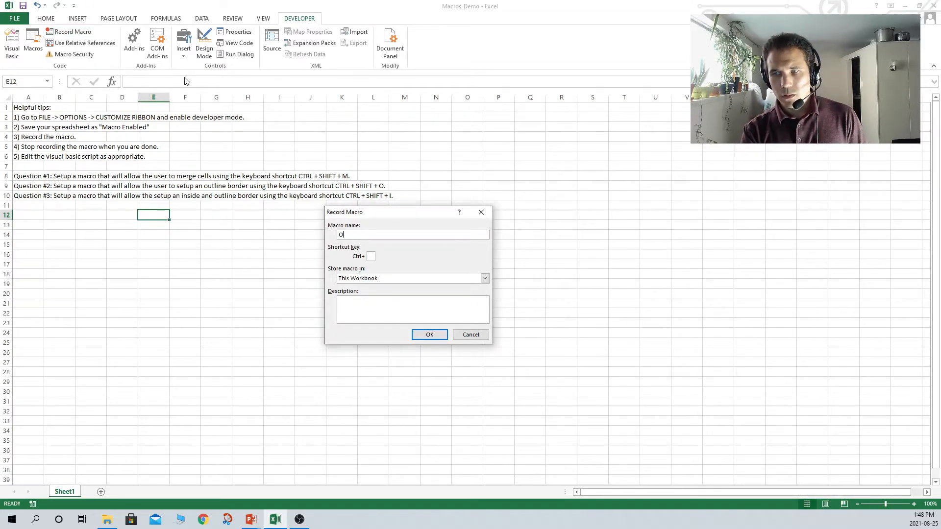
{"action": "key", "text": "BackSpace"}
{"action": "key", "text": "BackSpace"}
{"action": "type", "text": "tline_Cells"}
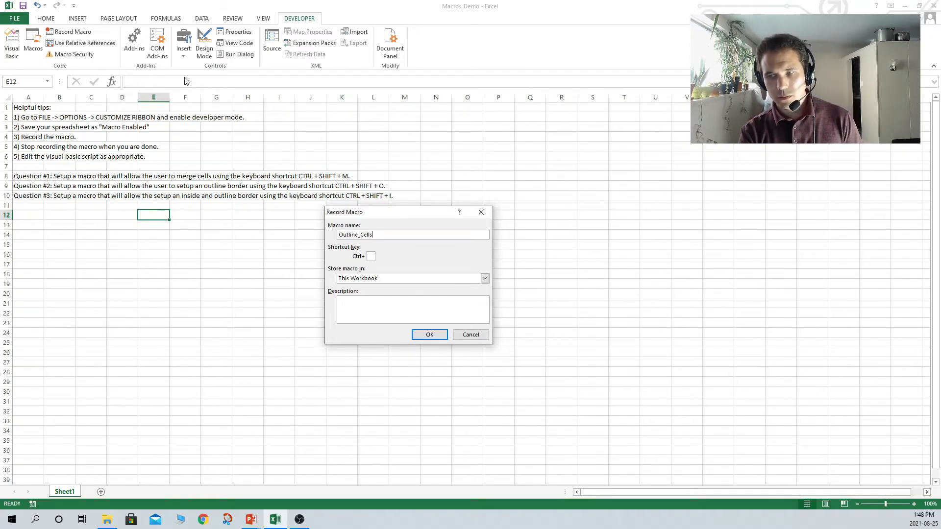
{"action": "type", "text": "O"}
{"action": "left_click", "coordinate": [390, 304]}
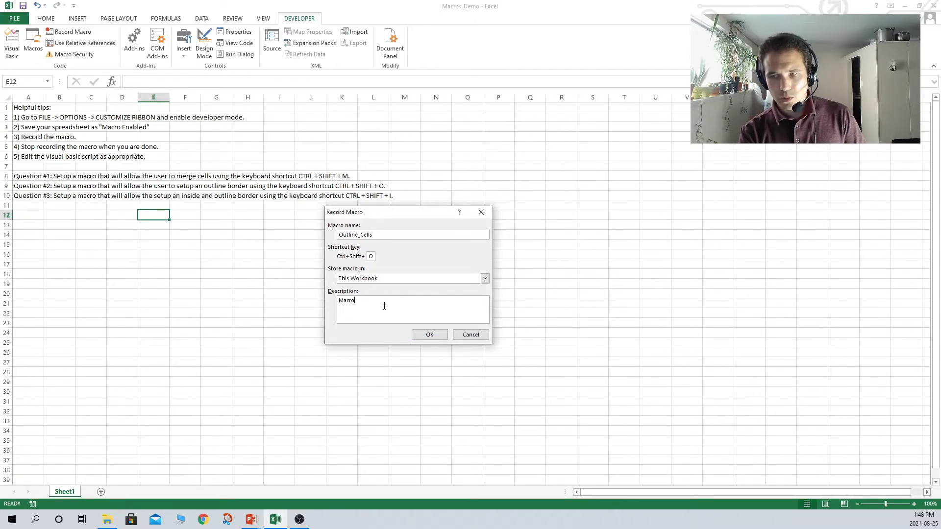
{"action": "type", "text": "Macro to outline cells."}
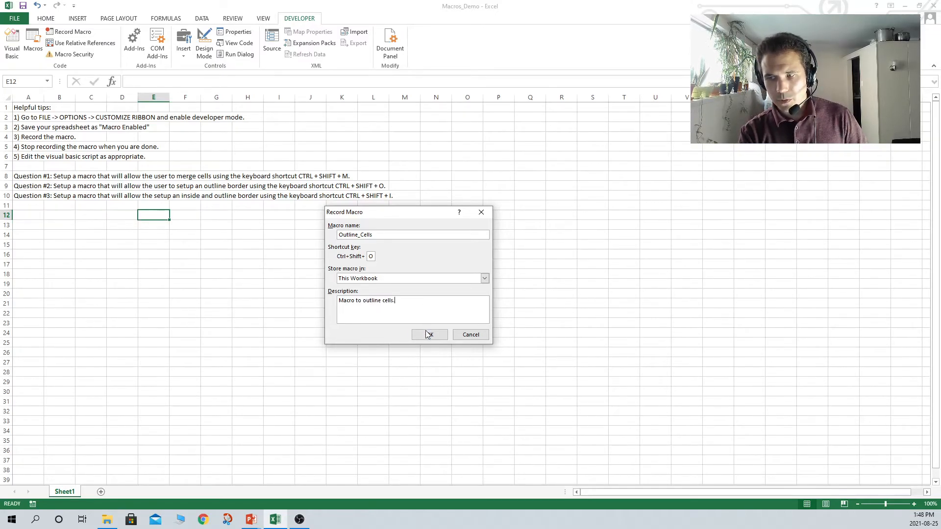
{"action": "left_click", "coordinate": [426, 334]}
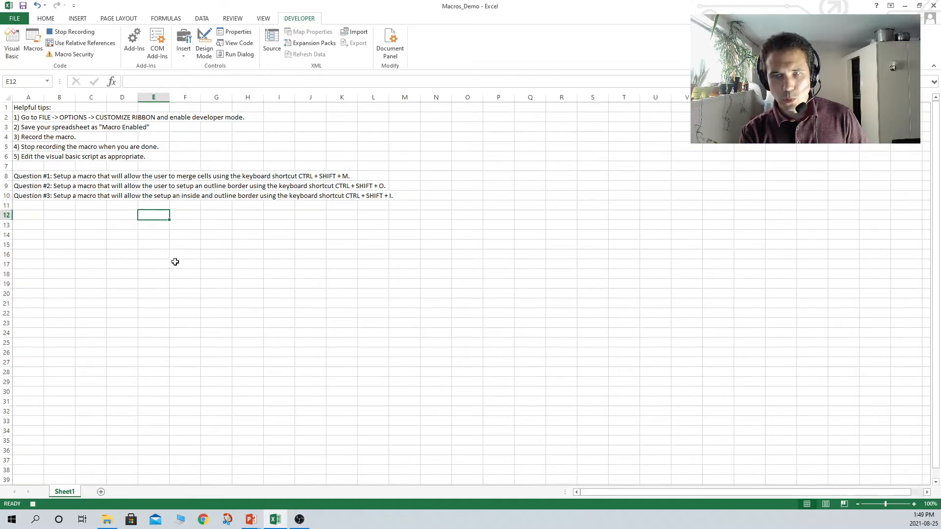
Apply the Outline border preset to cells E12:I19 through the cell format and stop recording the macro
{"action": "left_click_drag", "start_coordinate": [156, 215], "coordinate": [288, 286]}
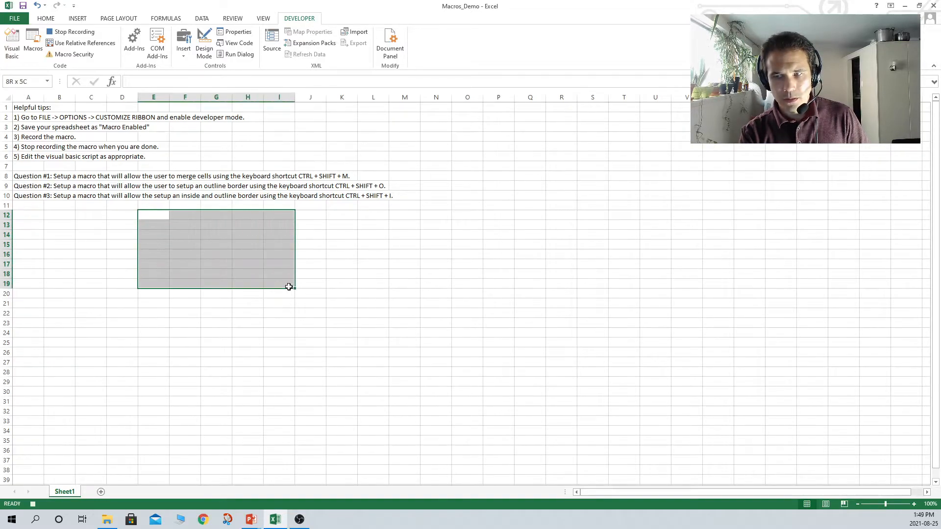
{"action": "right_click", "coordinate": [243, 252]}
{"action": "left_click", "coordinate": [287, 405]}
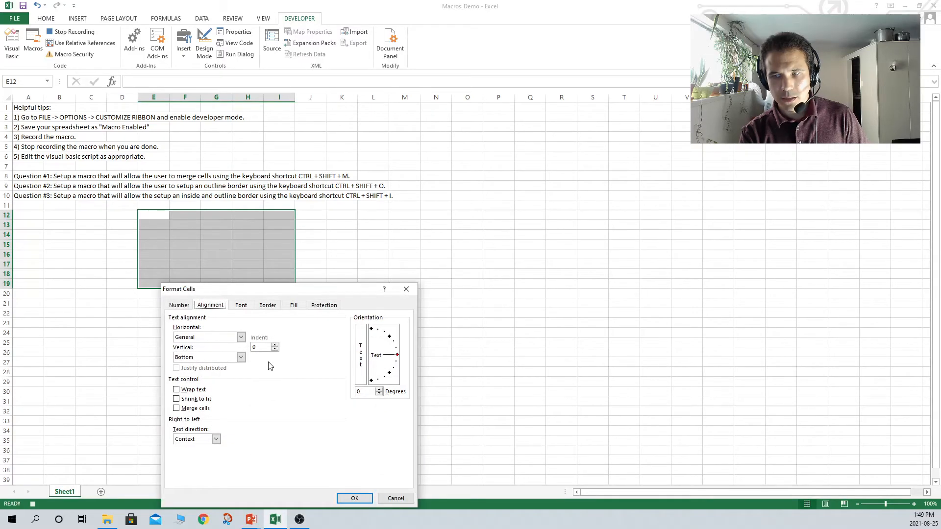
{"action": "left_click", "coordinate": [268, 306]}
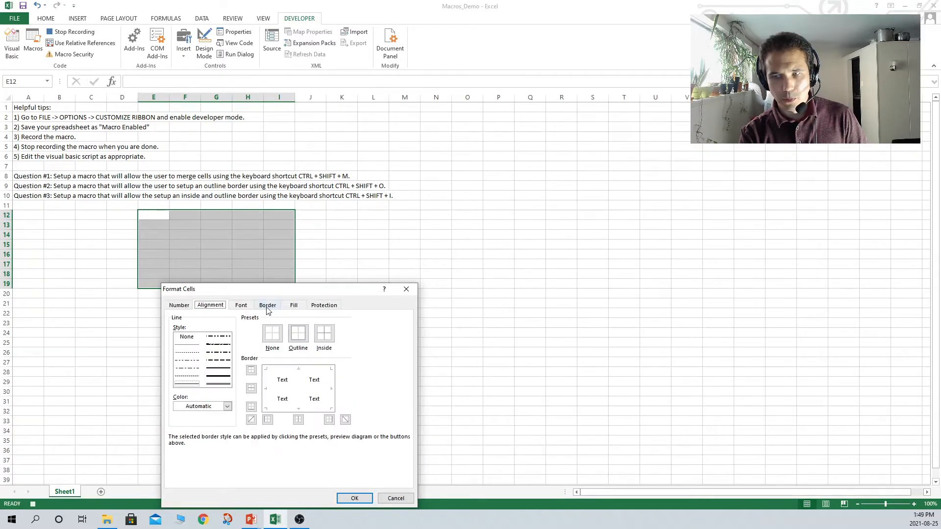
{"action": "left_click", "coordinate": [299, 334]}
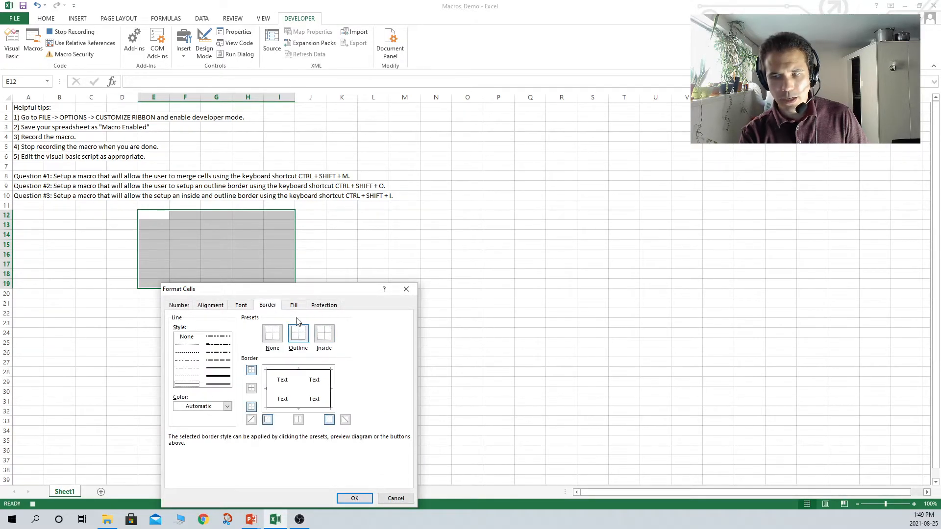
{"action": "left_click", "coordinate": [344, 502]}
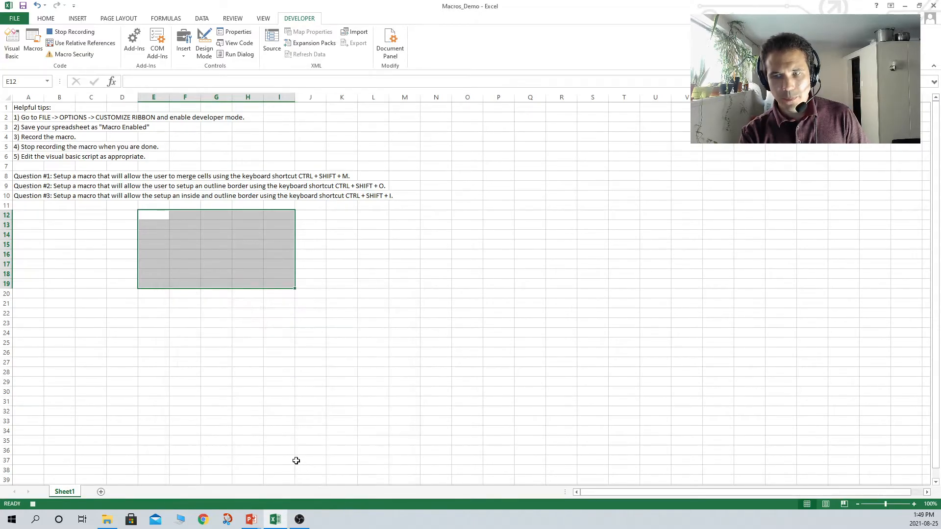
{"action": "left_click", "coordinate": [76, 34]}
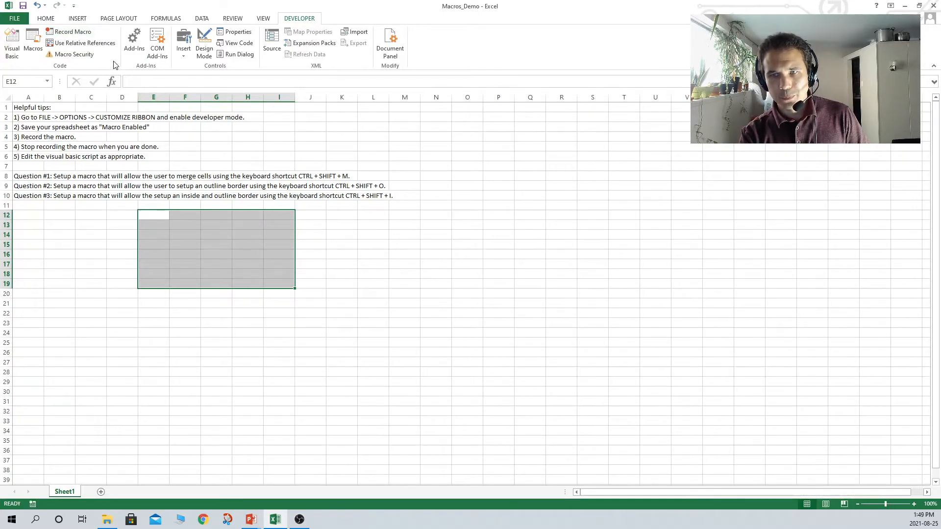
Open the Outline_Cells macro's code for editing
{"action": "left_click", "coordinate": [32, 34]}
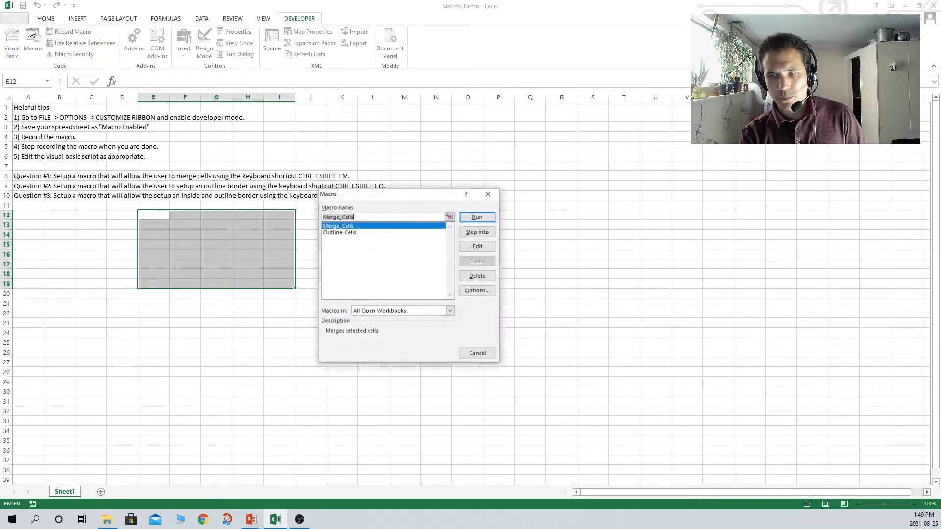
{"action": "left_click", "coordinate": [388, 233]}
{"action": "left_click", "coordinate": [474, 247]}
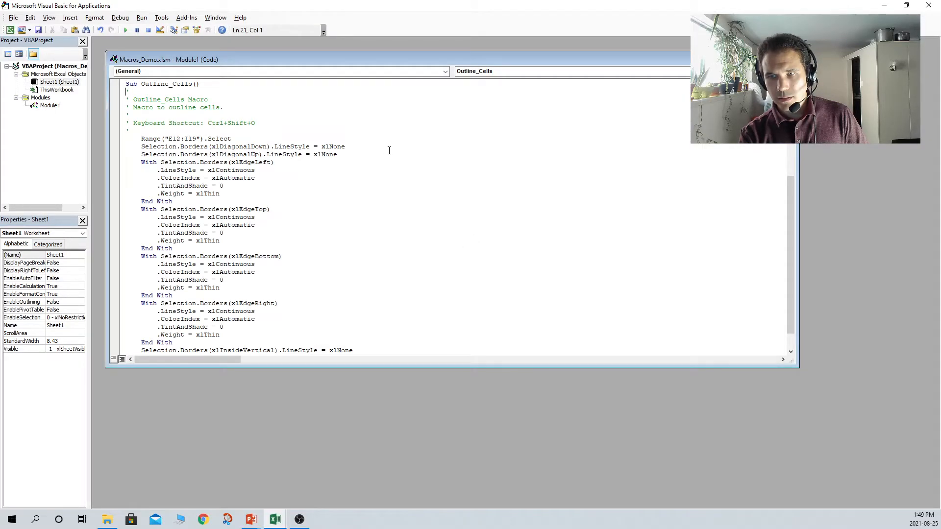
Delete the Range("E12:I19").Select line from the Outline_Cells macro code and close the code editor
{"action": "left_click", "coordinate": [352, 151]}
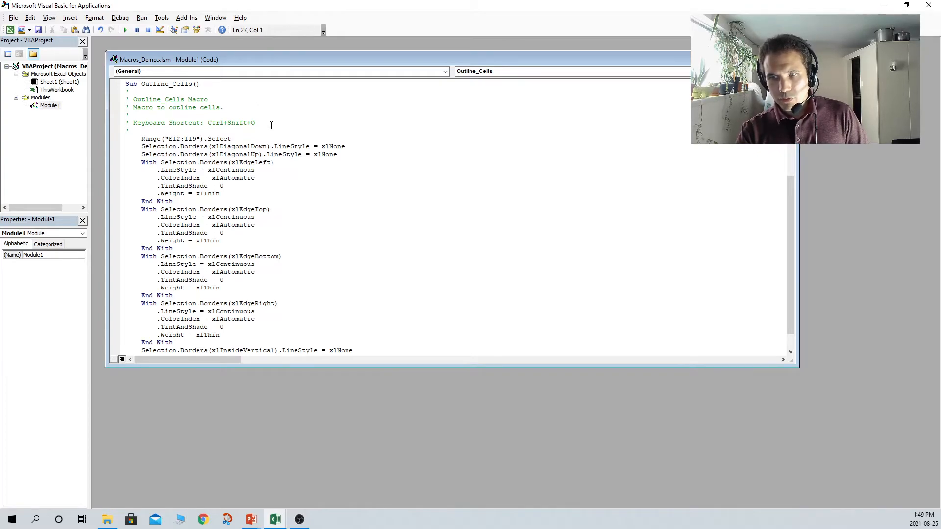
{"action": "key", "text": "shift+Down"}
{"action": "key", "text": "Delete"}
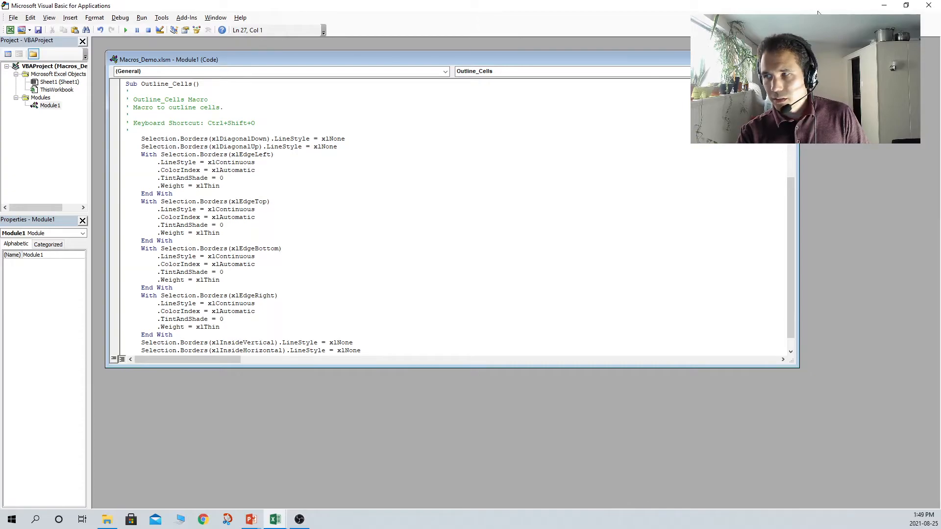
{"action": "left_click", "coordinate": [929, 4]}
Test the Outline_Cells macro by running it on cells B21:F29 and H21:L27
{"action": "left_click", "coordinate": [142, 360]}
{"action": "left_click", "coordinate": [65, 308]}
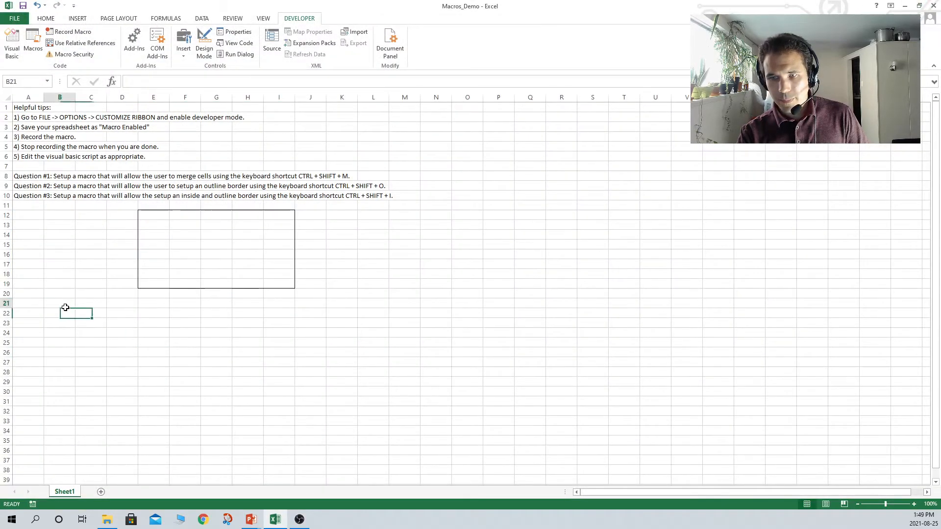
{"action": "left_click_drag", "start_coordinate": [65, 308], "coordinate": [196, 378]}
{"action": "right_click", "coordinate": [145, 355]}
{"action": "key", "text": "Escape"}
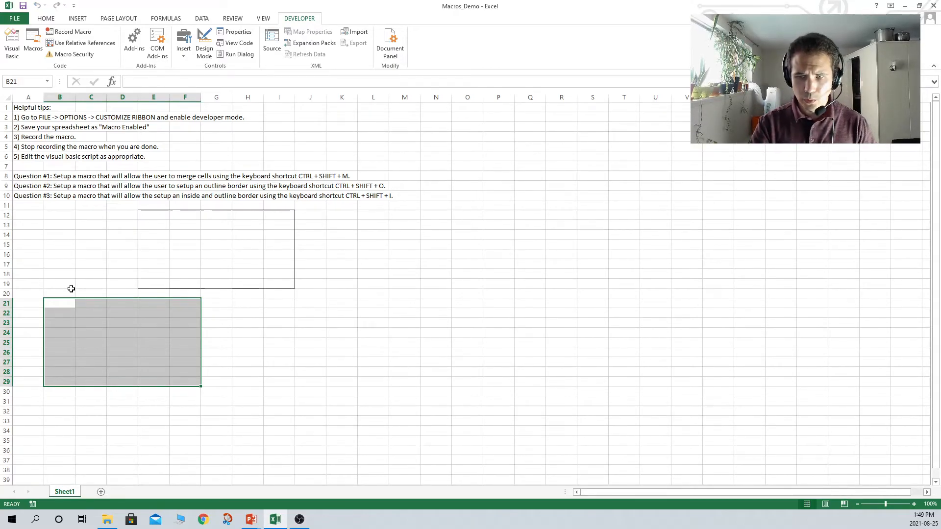
{"action": "key", "text": "ctrl+shift+o"}
{"action": "left_click_drag", "start_coordinate": [260, 303], "coordinate": [52, 211]}
{"action": "key", "text": "ctrl+shift+o"}
Clear all borders from cells B12:M30 by applying the None border preset in the cell format
{"action": "left_click", "coordinate": [349, 389]}
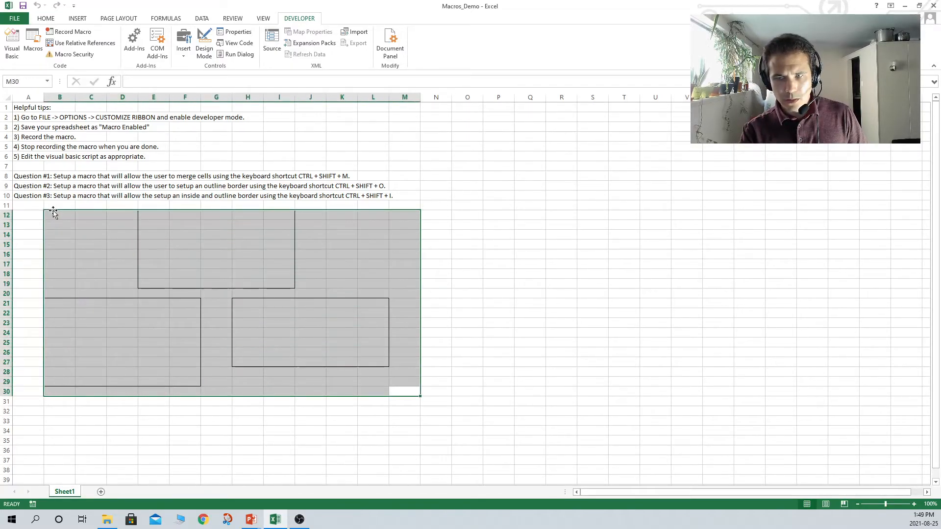
{"action": "right_click", "coordinate": [82, 225]}
{"action": "left_click", "coordinate": [149, 381]}
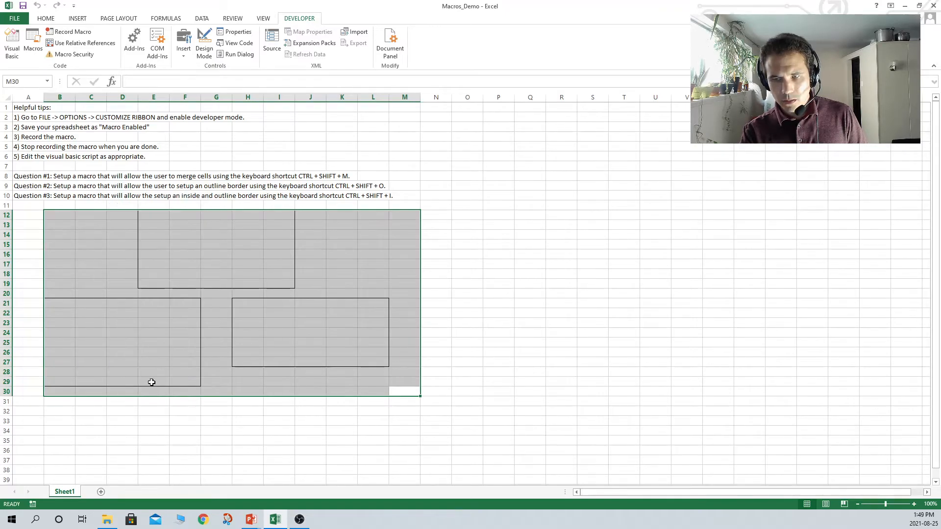
{"action": "left_click", "coordinate": [134, 314]}
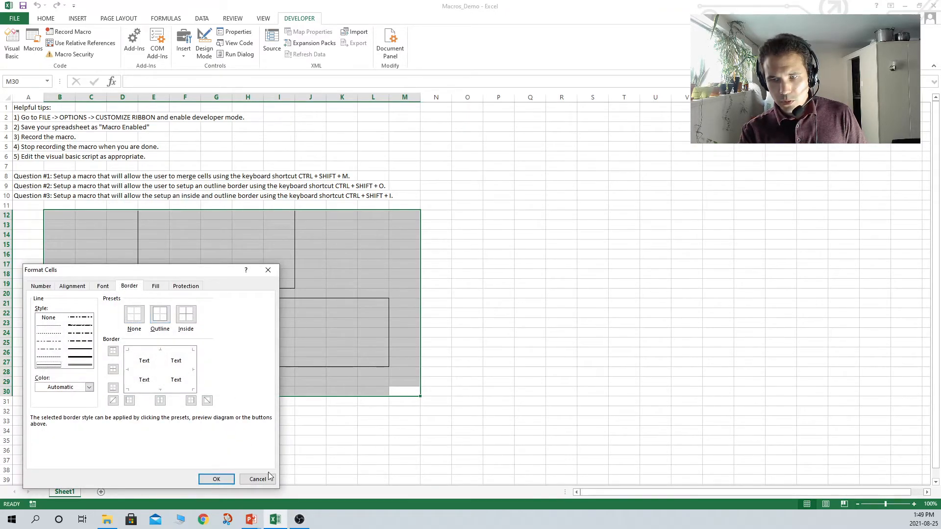
{"action": "left_click", "coordinate": [216, 479]}
{"action": "left_click", "coordinate": [156, 276]}
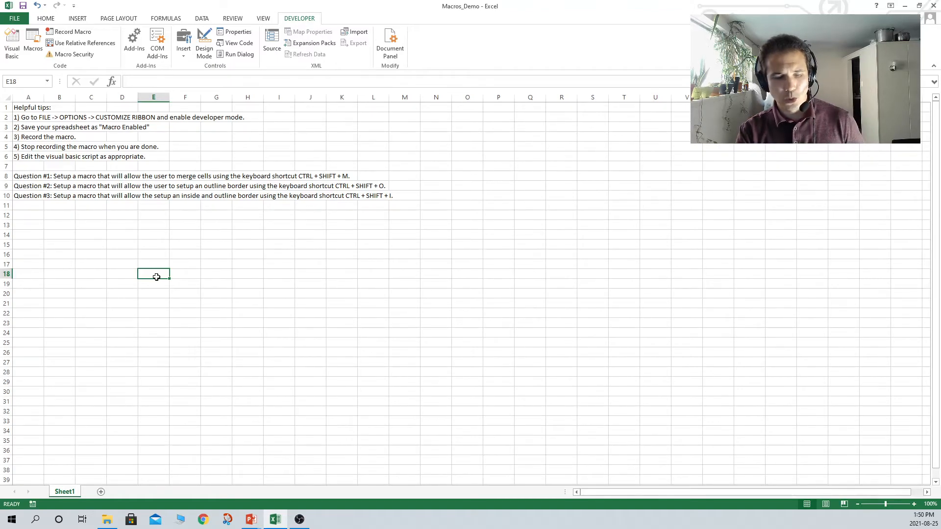
Start recording a macro named InsideOutline_Bordedr with shortcut Ctrl+Shift+I and description "Creates a border and inside borders for a selection of cells."
{"action": "left_click", "coordinate": [68, 30]}
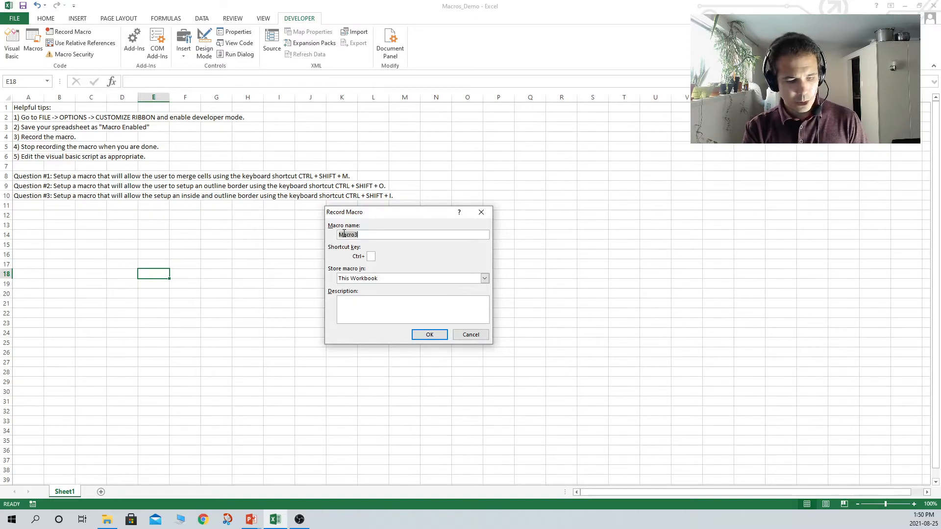
{"action": "type", "text": "InsideOutline_Bordedr"}
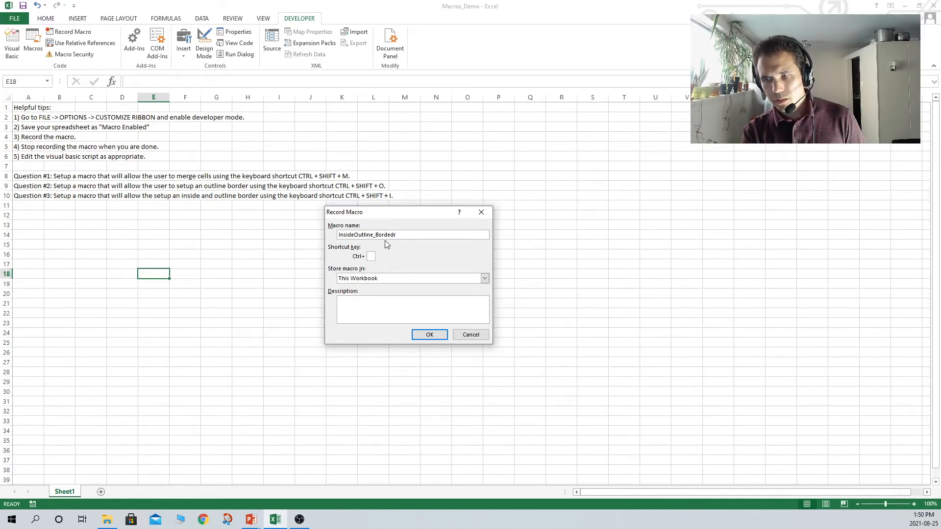
{"action": "key", "text": "shift+i"}
{"action": "left_click", "coordinate": [392, 306]}
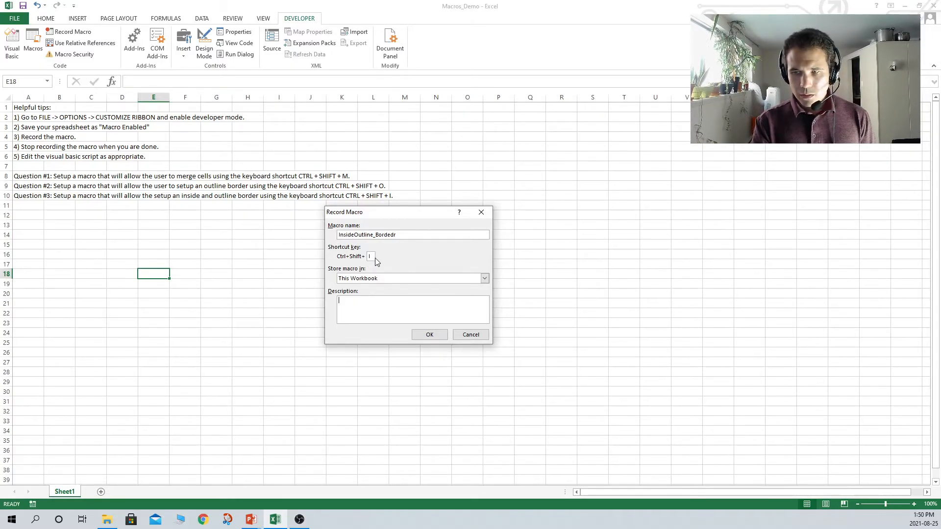
{"action": "type", "text": "Creates a"}
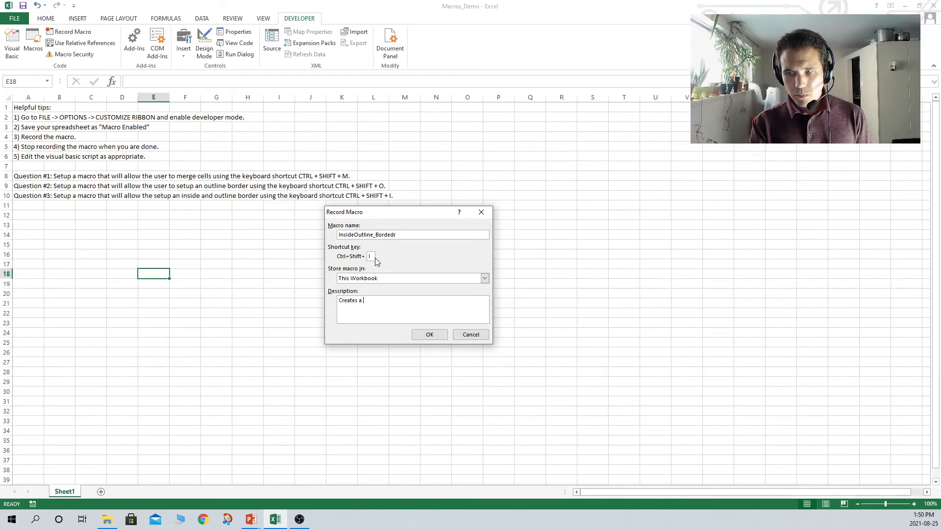
{"action": "type", "text": " border and"}
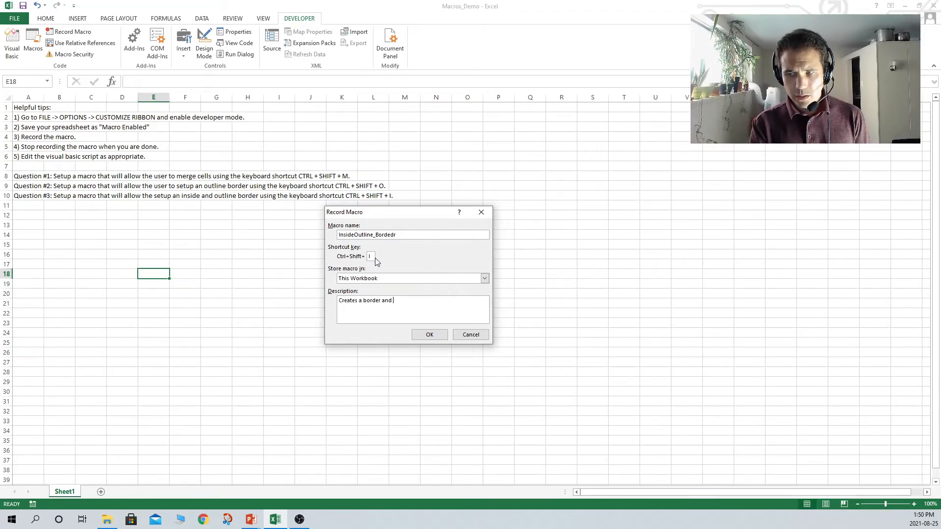
{"action": "type", "text": " inside borders for a selection fo ce"}
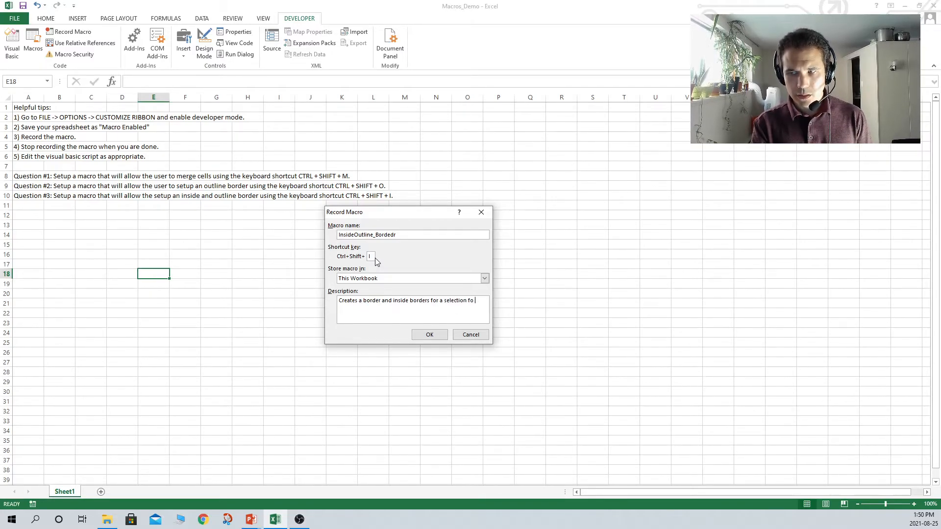
{"action": "key", "text": "BackSpace"}
{"action": "key", "text": "BackSpace"}
{"action": "key", "text": "BackSpace"}
{"action": "key", "text": "BackSpace"}
{"action": "key", "text": "BackSpace"}
{"action": "type", "text": "of cells."}
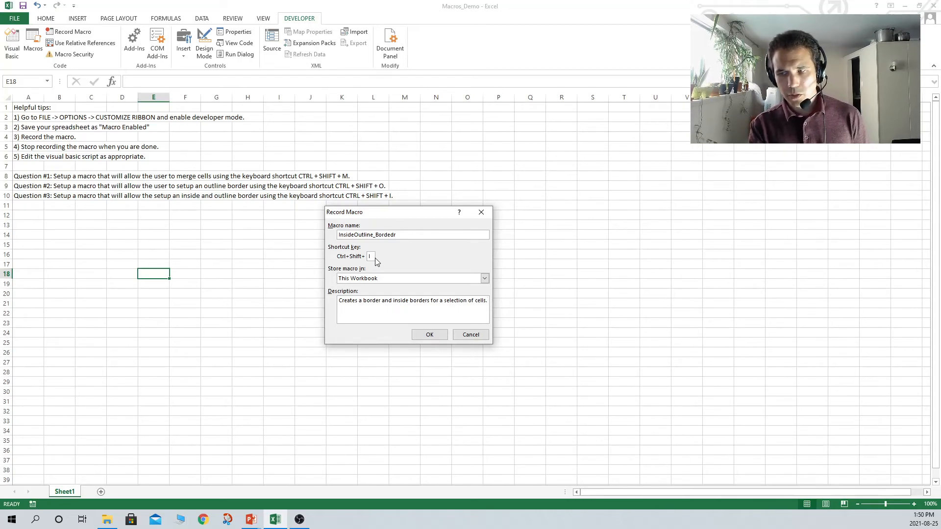
{"action": "left_click", "coordinate": [428, 335]}
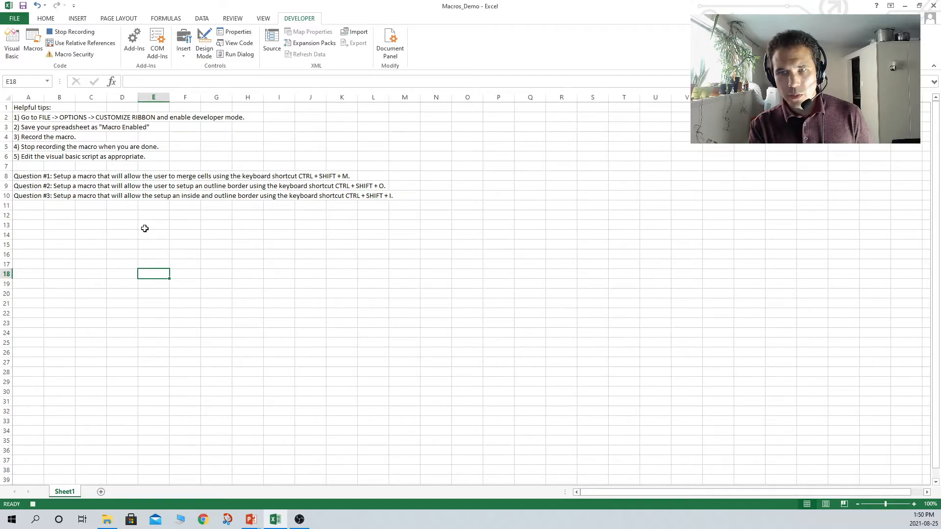
Apply the Outline and Inside border presets to cells E14:I22 through the cell format and stop recording the macro
{"action": "left_click_drag", "start_coordinate": [144, 231], "coordinate": [275, 315]}
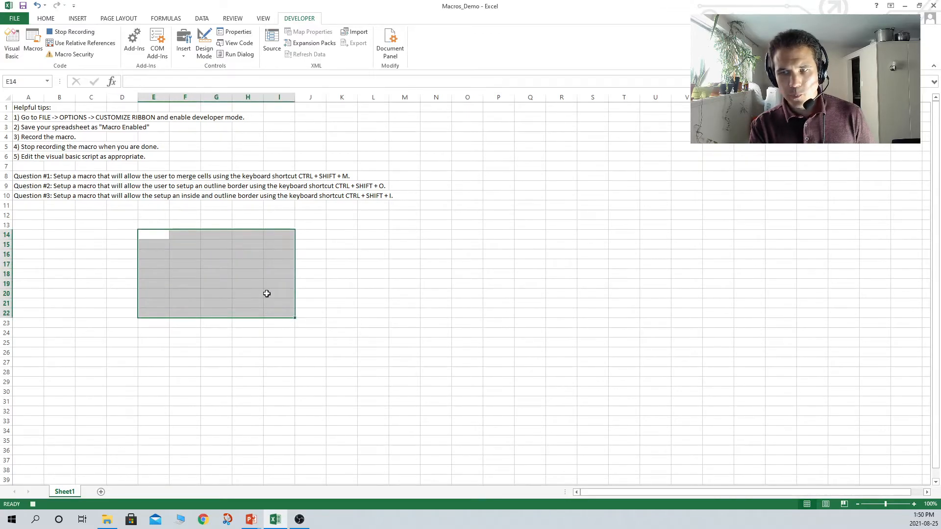
{"action": "right_click", "coordinate": [195, 249]}
{"action": "left_click", "coordinate": [238, 398]}
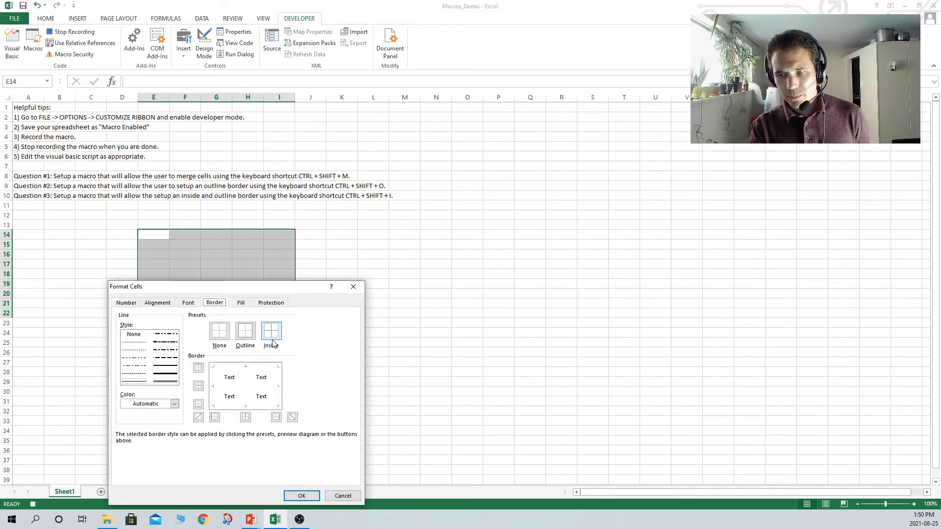
{"action": "left_click", "coordinate": [272, 334]}
{"action": "left_click", "coordinate": [246, 331]}
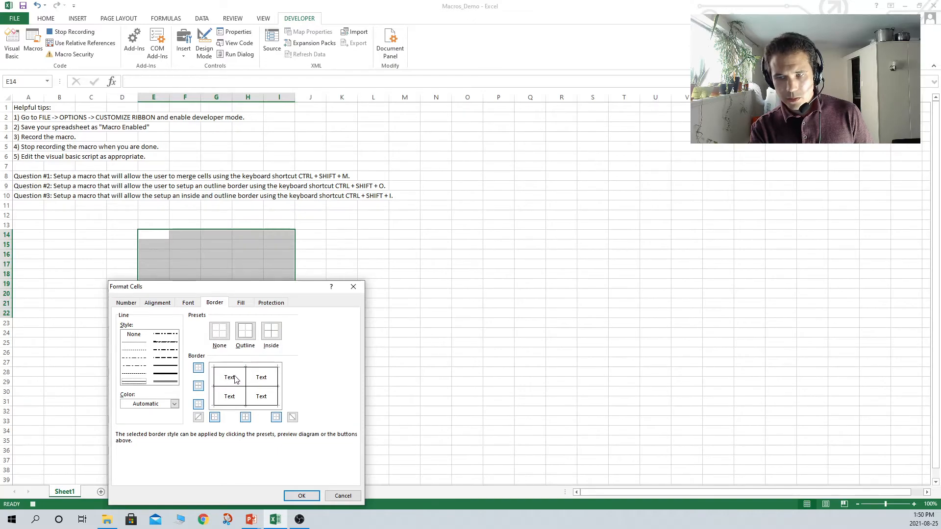
{"action": "left_click", "coordinate": [217, 342]}
{"action": "left_click", "coordinate": [243, 337]}
{"action": "left_click", "coordinate": [274, 335]}
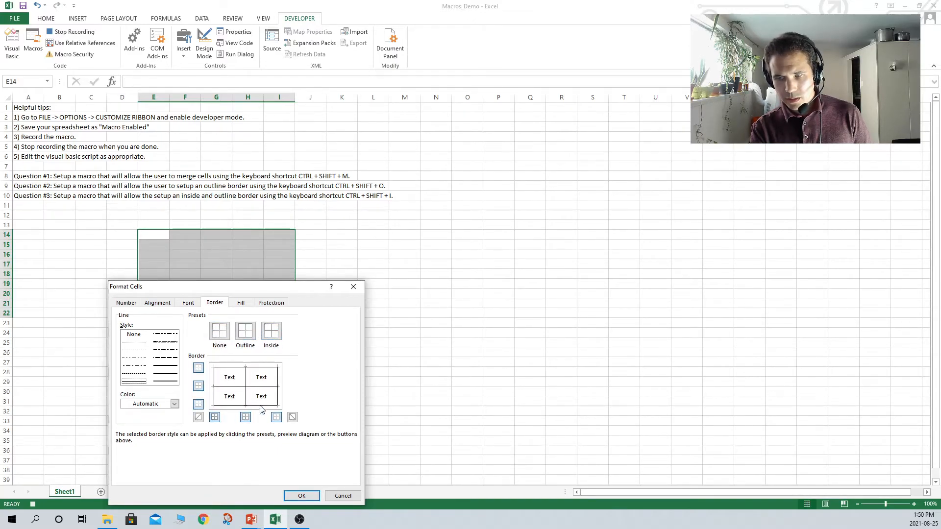
{"action": "left_click", "coordinate": [297, 497]}
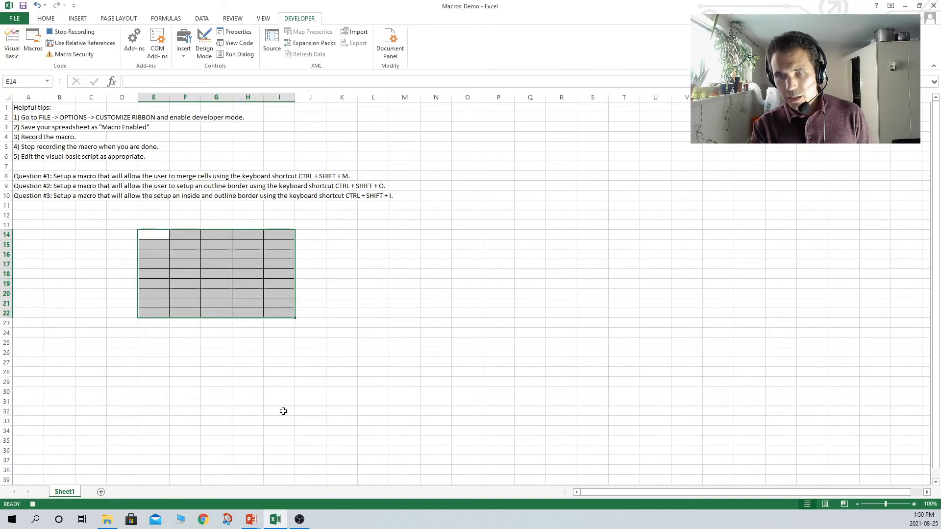
{"action": "left_click", "coordinate": [71, 32]}
{"action": "left_click", "coordinate": [32, 40]}
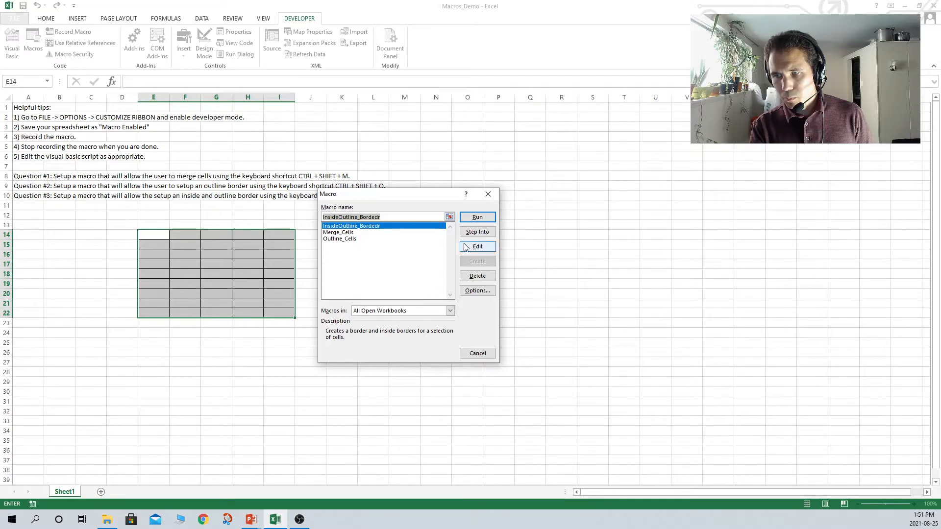
{"action": "left_click", "coordinate": [379, 217]}
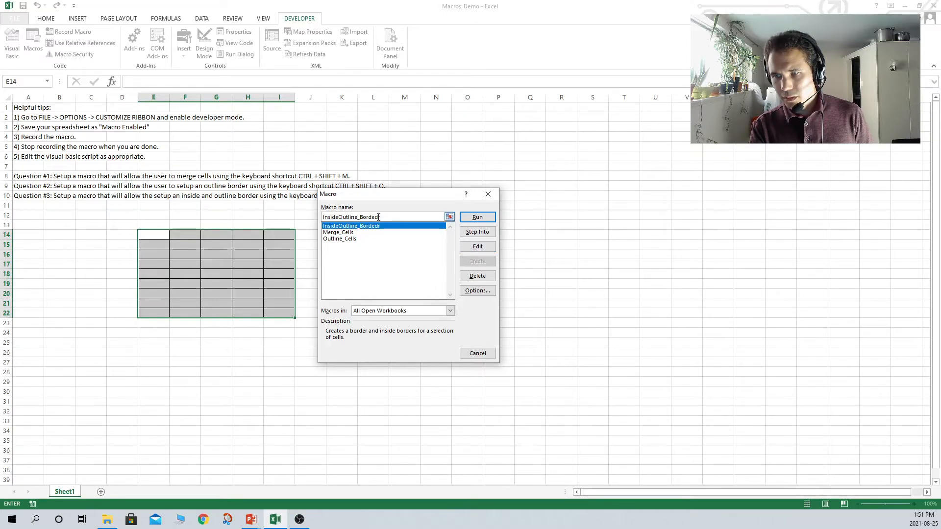
{"action": "key", "text": "BackSpace"}
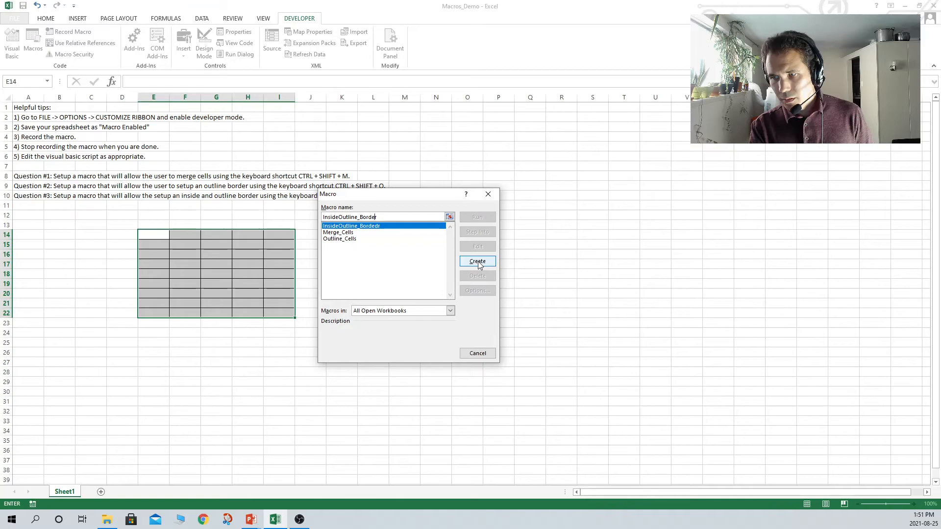
{"action": "left_click", "coordinate": [477, 353]}
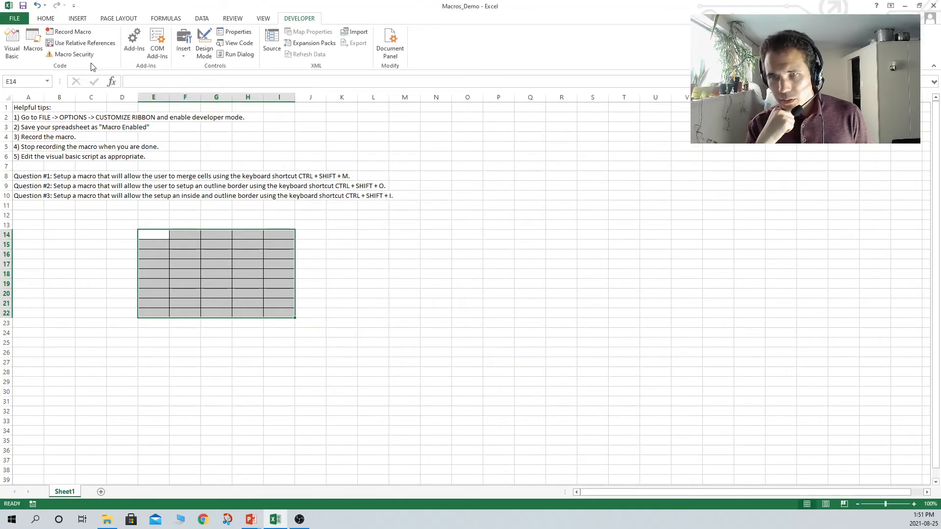
Delete the Range("E14:I22").Select line from the InsideOutline_Bordedr macro code, save the workbook and close the code editor
{"action": "left_click", "coordinate": [35, 38]}
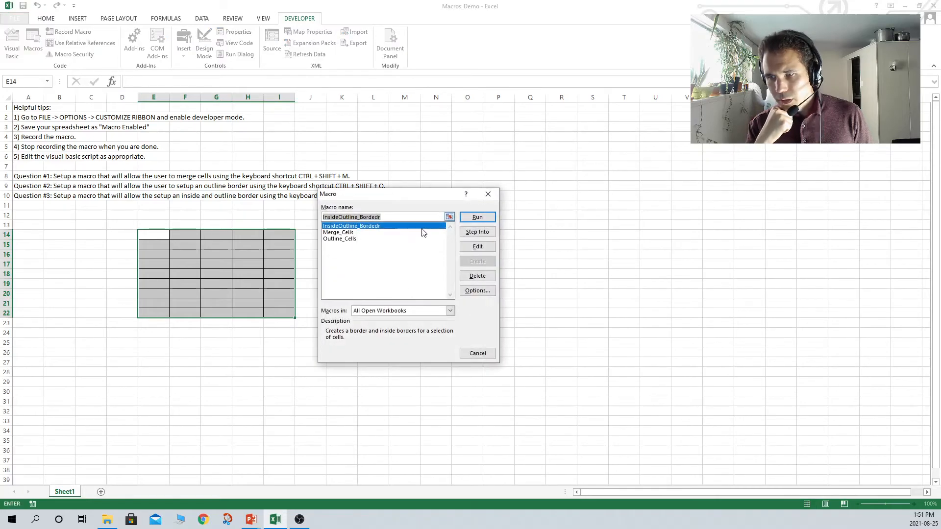
{"action": "left_click", "coordinate": [475, 246]}
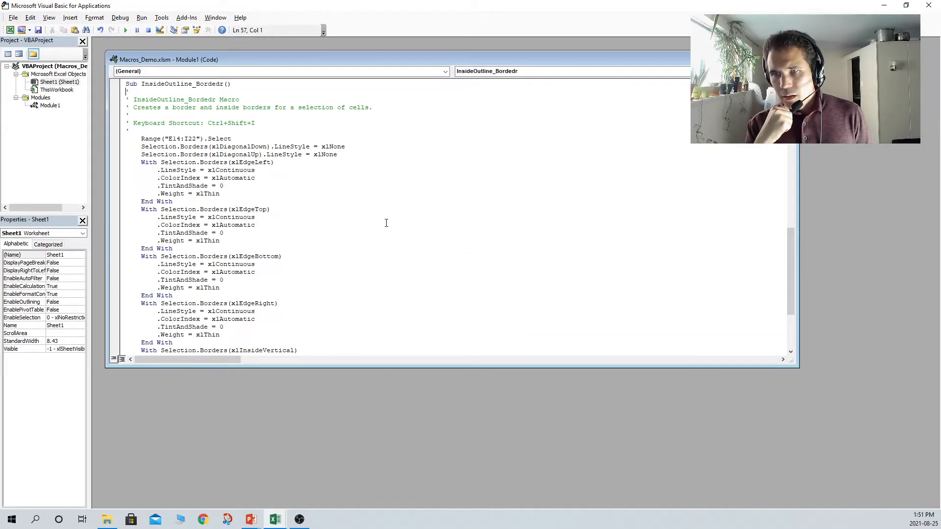
{"action": "left_click", "coordinate": [285, 138]}
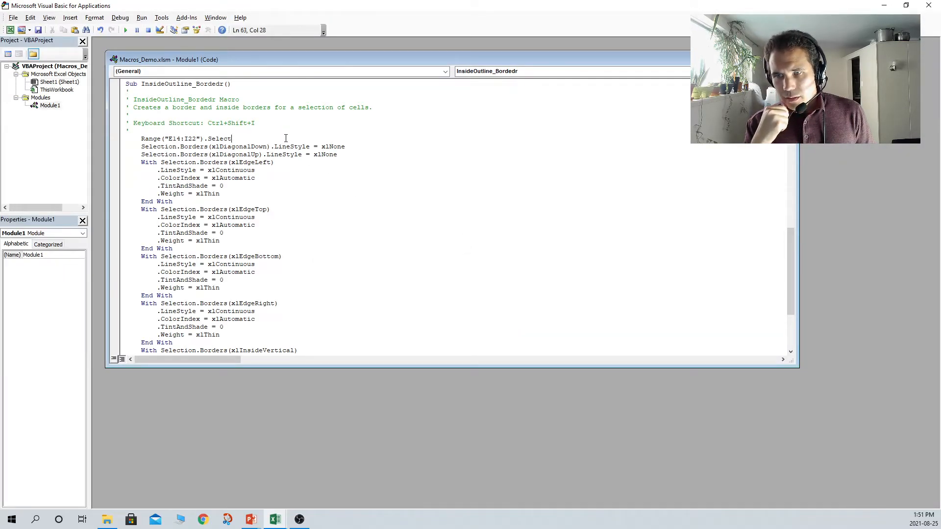
{"action": "key", "text": "shift+Home"}
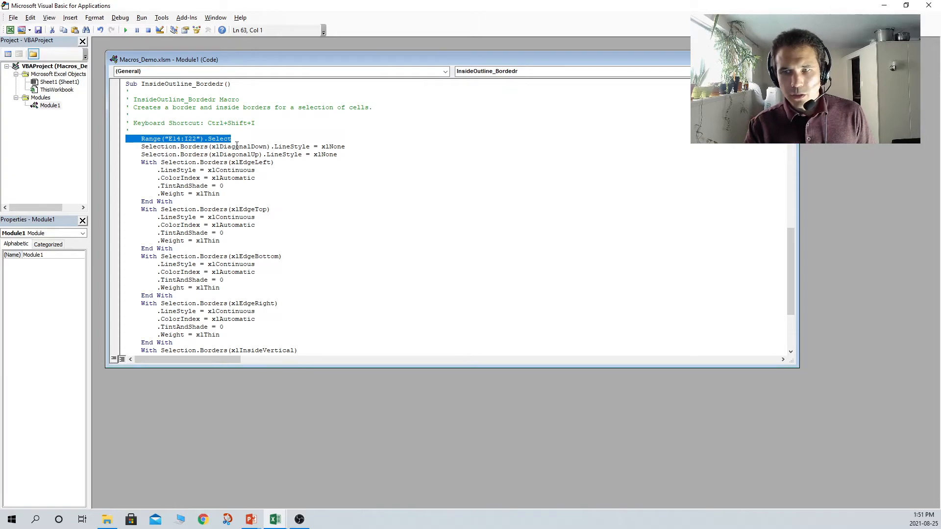
{"action": "key", "text": "Delete"}
{"action": "key", "text": "Delete"}
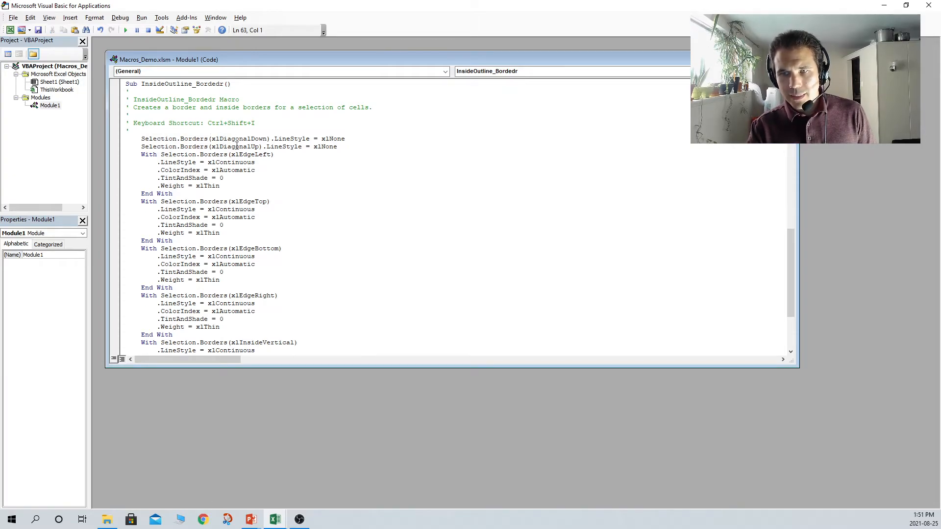
{"action": "left_click", "coordinate": [38, 30]}
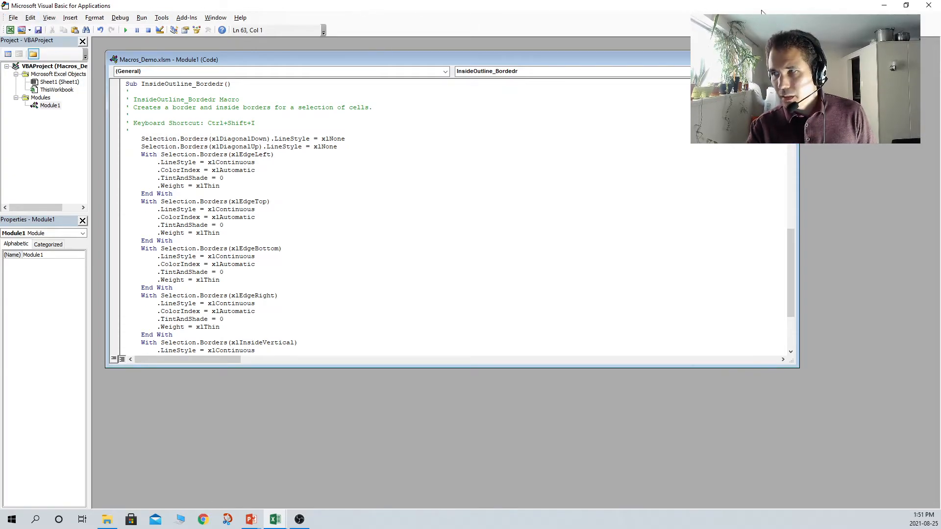
{"action": "left_click", "coordinate": [928, 7]}
Test the InsideOutline_Bordedr macro by running it on cells B25:G34 and I25:N33
{"action": "left_click_drag", "start_coordinate": [92, 344], "coordinate": [215, 427]}
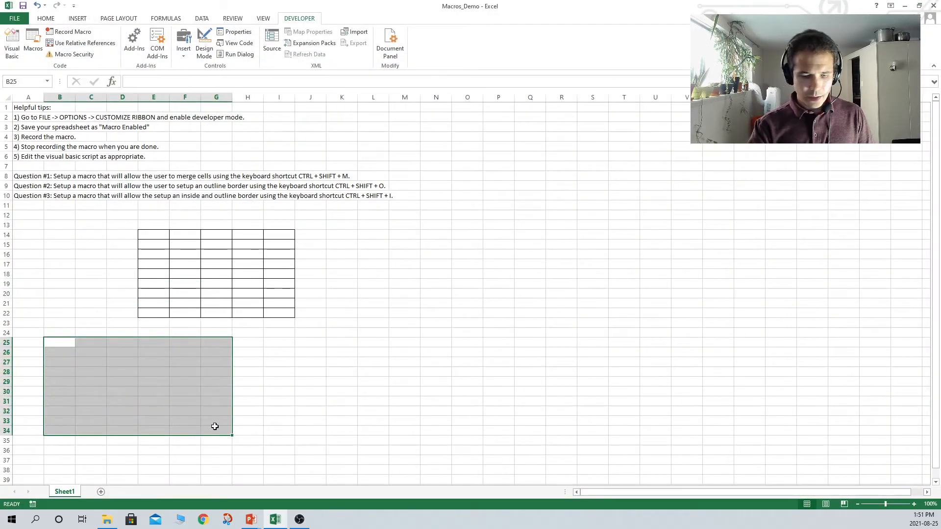
{"action": "key", "text": "ctrl+shift+i"}
{"action": "left_click", "coordinate": [273, 382]}
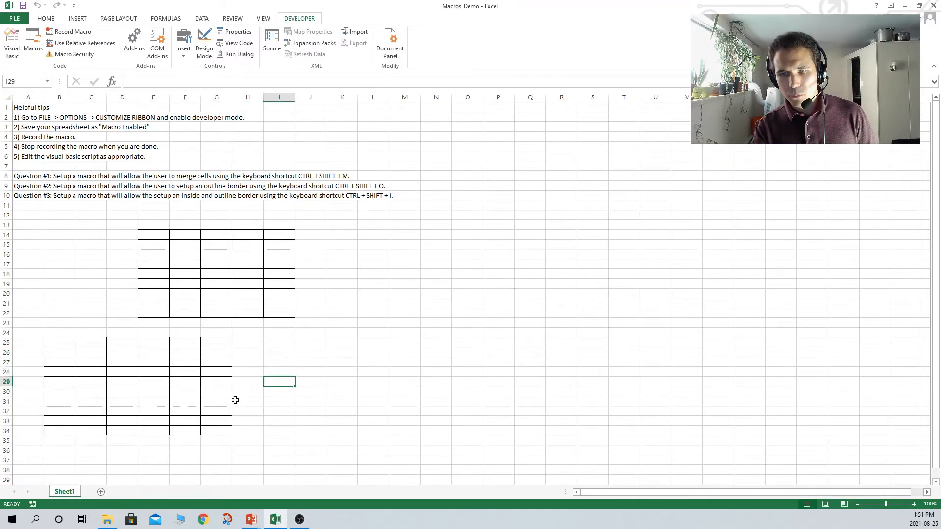
{"action": "left_click", "coordinate": [283, 338]}
{"action": "left_click_drag", "start_coordinate": [283, 338], "coordinate": [443, 426]}
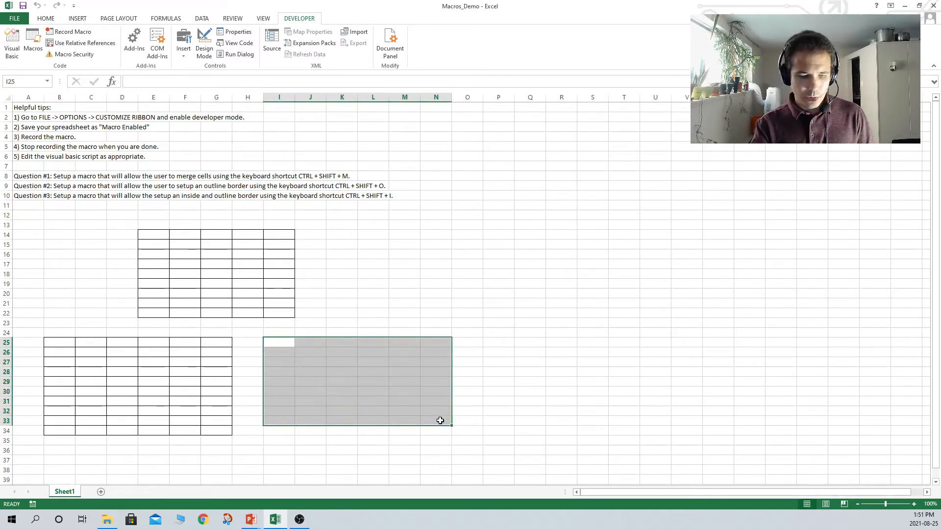
{"action": "key", "text": "ctrl+shift+i"}
{"action": "left_click", "coordinate": [404, 284]}
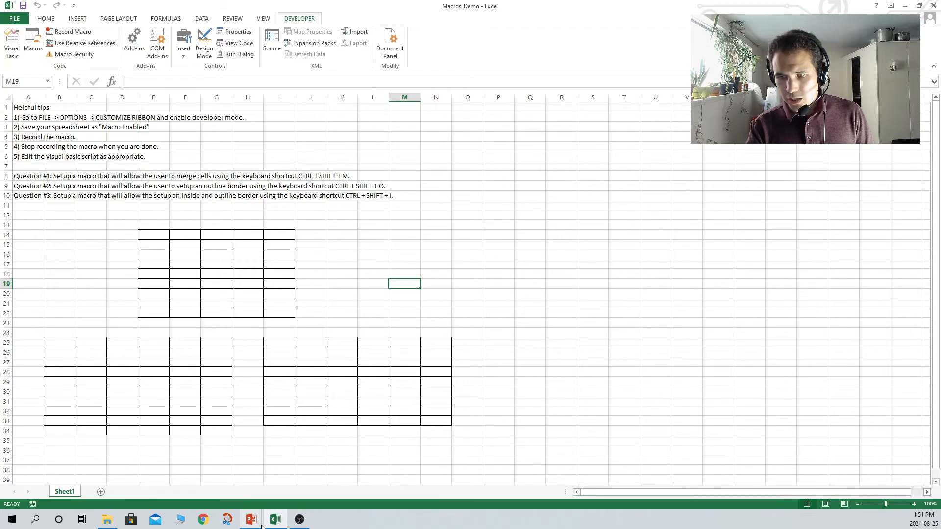
Switch to the running PowerPoint slide show and advance to the Conclusion slide
{"action": "mouse_move", "coordinate": [251, 521]}
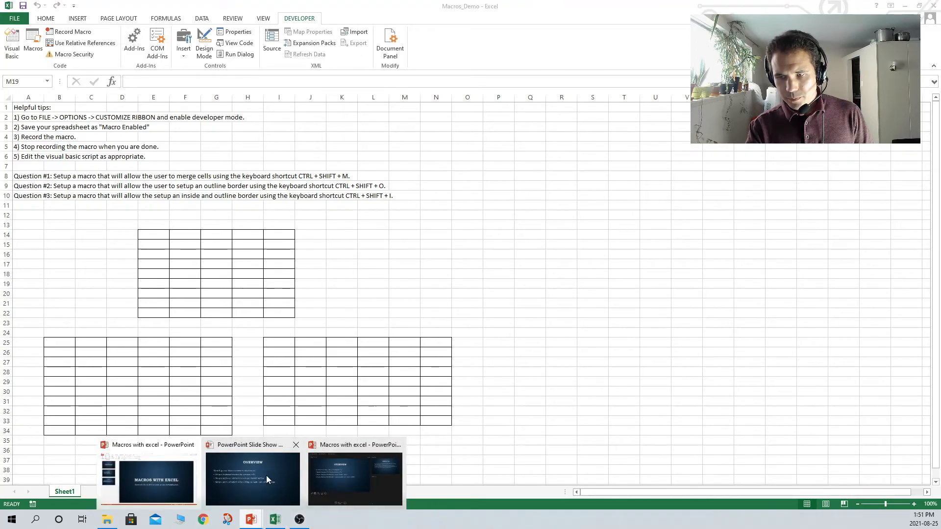
{"action": "left_click", "coordinate": [251, 474]}
{"action": "left_click", "coordinate": [220, 403]}
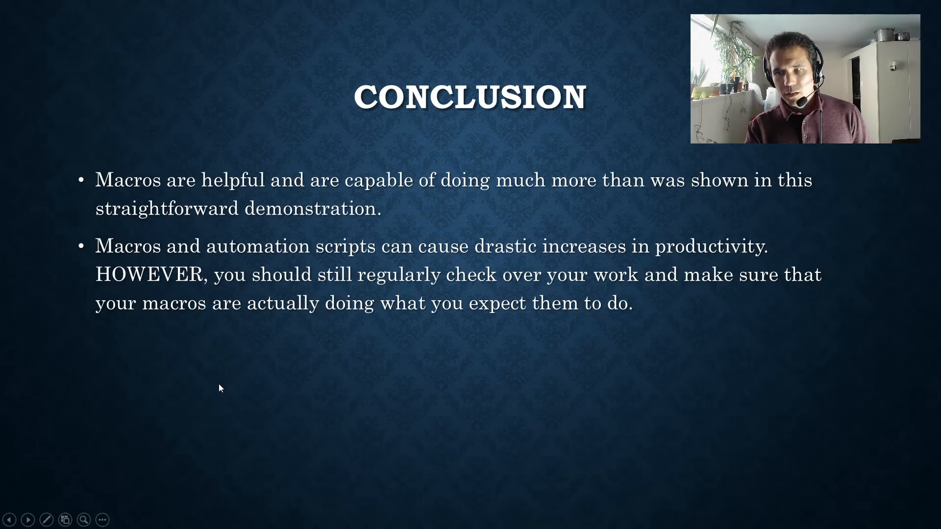